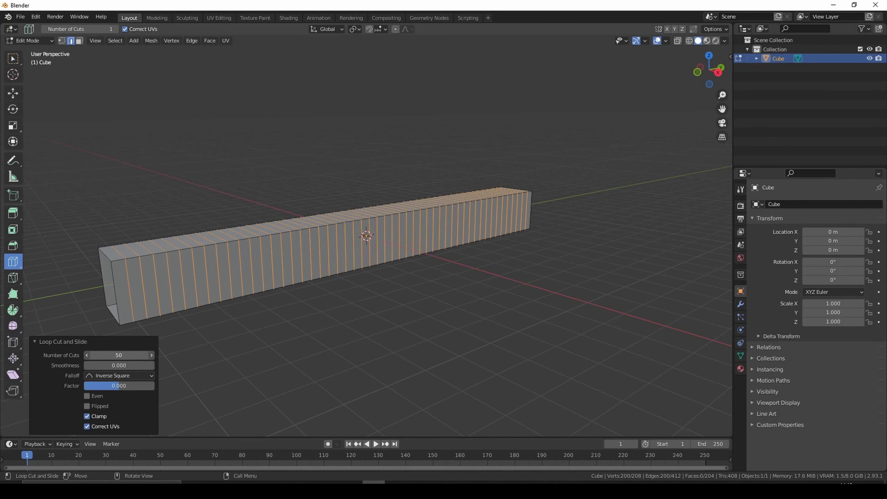
# - Add 5 lengthwise loop cuts along the top face of the long box
pyautogui.moveTo(287, 355); pyautogui.dragTo(306, 356, button='middle')
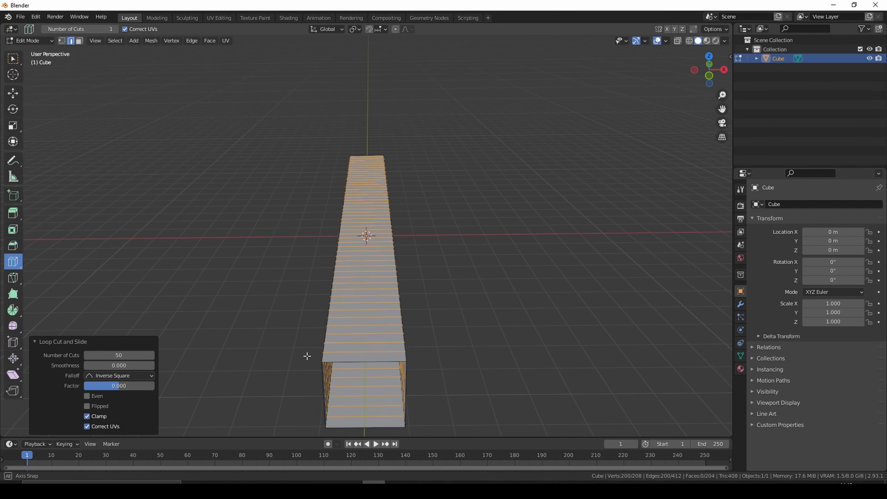
pyautogui.click(348, 342)
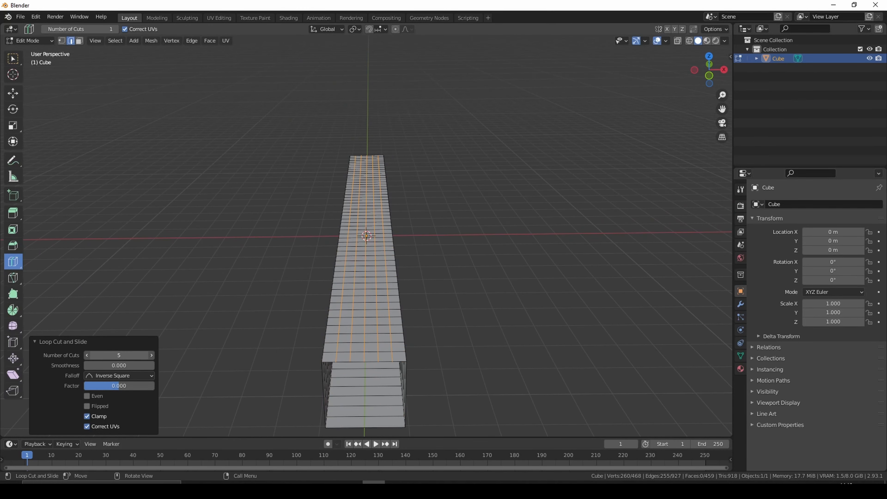
pyautogui.moveTo(119, 355); pyautogui.dragTo(125, 355)
# - Add 5 lengthwise loop cuts along one side wall of the long box
pyautogui.moveTo(408, 373); pyautogui.dragTo(461, 353, button='middle')
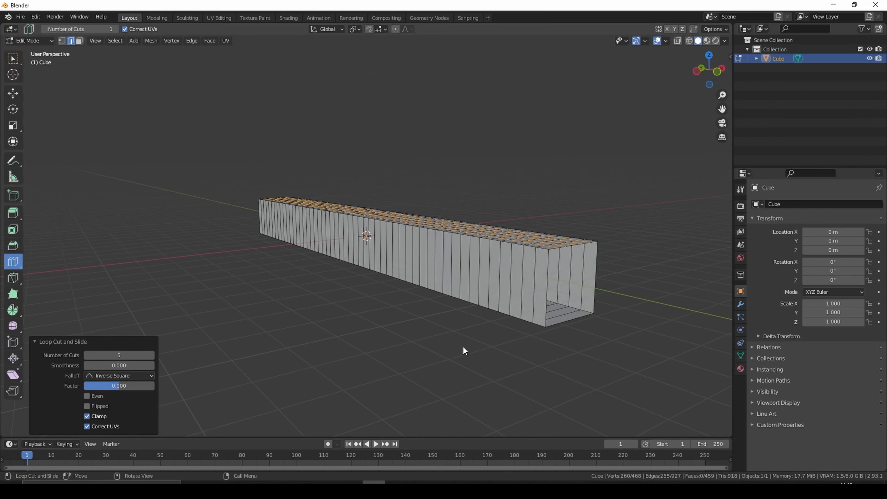
pyautogui.click(525, 275)
pyautogui.moveTo(525, 274); pyautogui.dragTo(619, 302, button='middle')
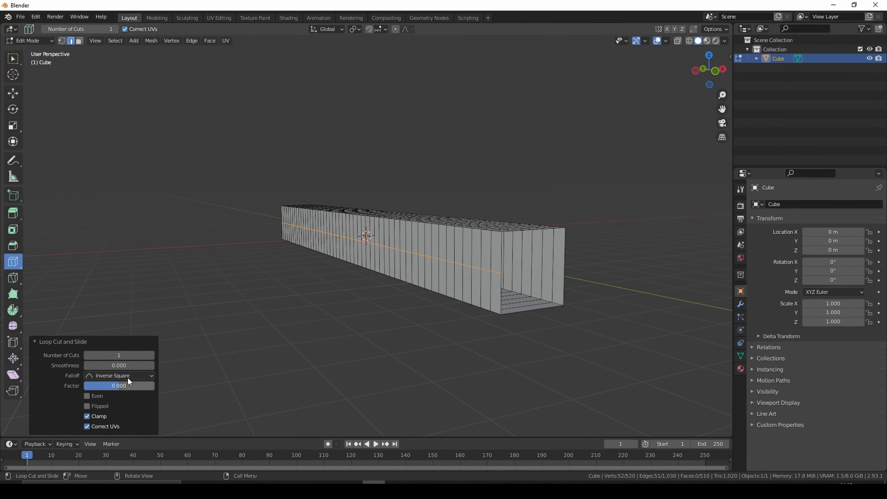
pyautogui.click(130, 354)
pyautogui.write('5')
pyautogui.press('Return')
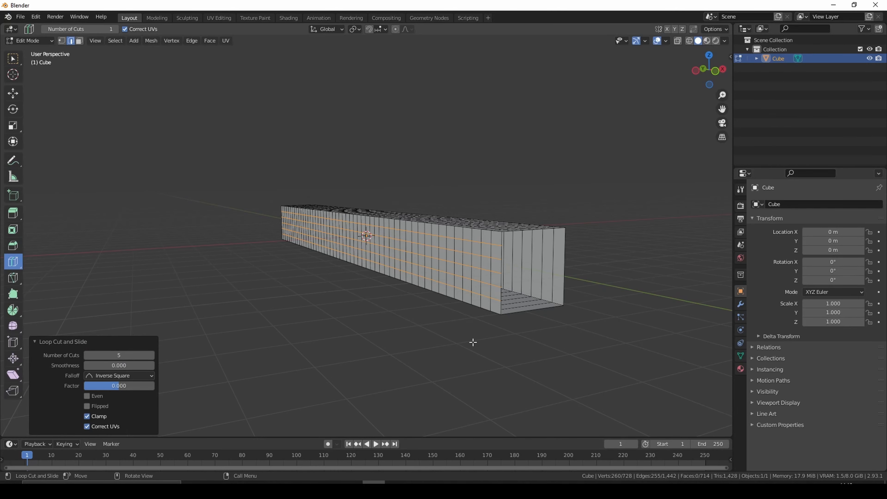
# - Add 5 lengthwise loop cuts along the underside of the long box
pyautogui.moveTo(471, 341); pyautogui.dragTo(459, 313, button='middle')
pyautogui.click(366, 206)
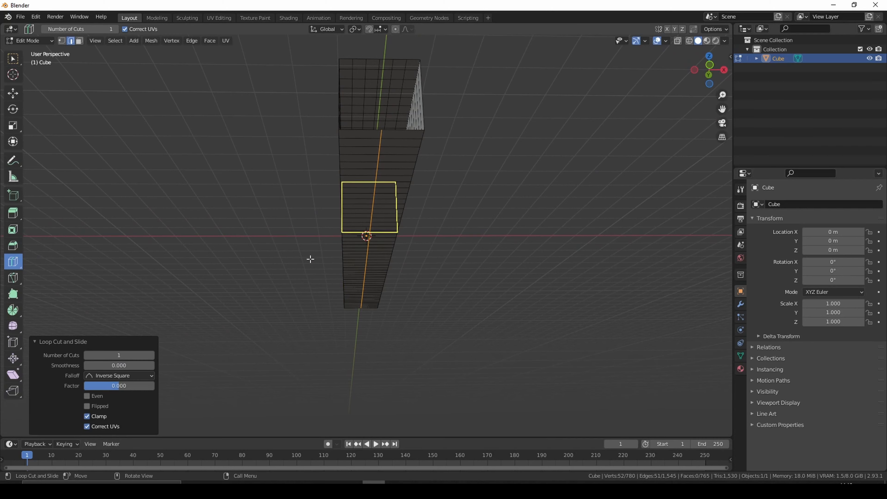
pyautogui.click(150, 355)
pyautogui.click(150, 355)
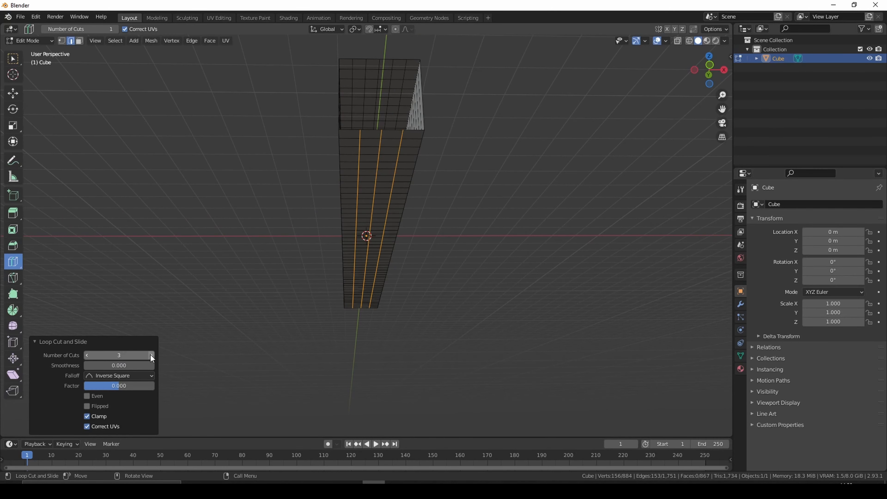
pyautogui.click(151, 355)
pyautogui.click(151, 355)
# - Add 5 lengthwise loop cuts along the remaining uncut side wall of the long box
pyautogui.moveTo(443, 380); pyautogui.dragTo(422, 396, button='middle')
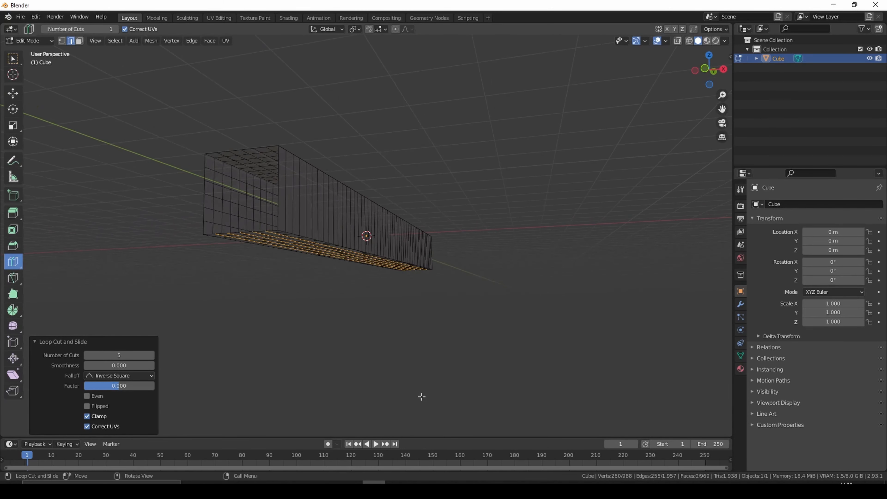
pyautogui.click(278, 220)
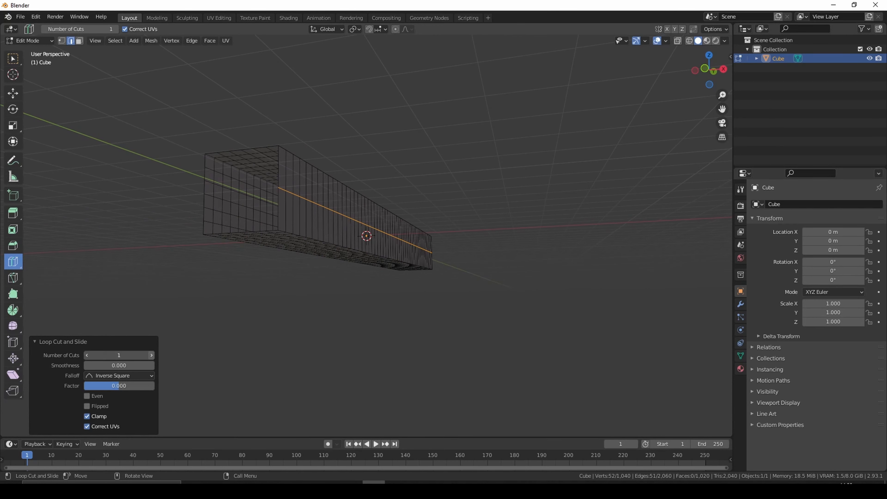
pyautogui.click(151, 355)
pyautogui.click(151, 355)
pyautogui.click(151, 355)
pyautogui.click(151, 355)
# - Return to Object Mode and hide the long box in the viewport
pyautogui.moveTo(371, 338); pyautogui.dragTo(351, 349, button='middle')
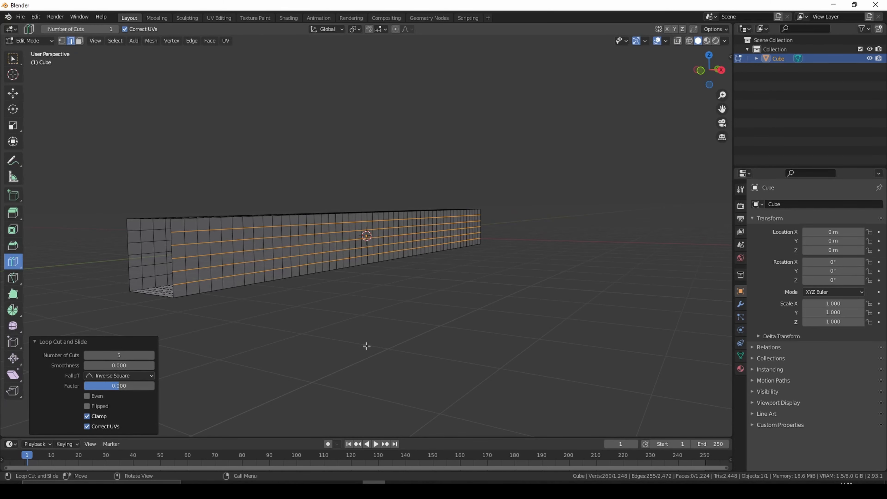
pyautogui.press('Tab')
pyautogui.moveTo(383, 365); pyautogui.dragTo(377, 378, button='middle')
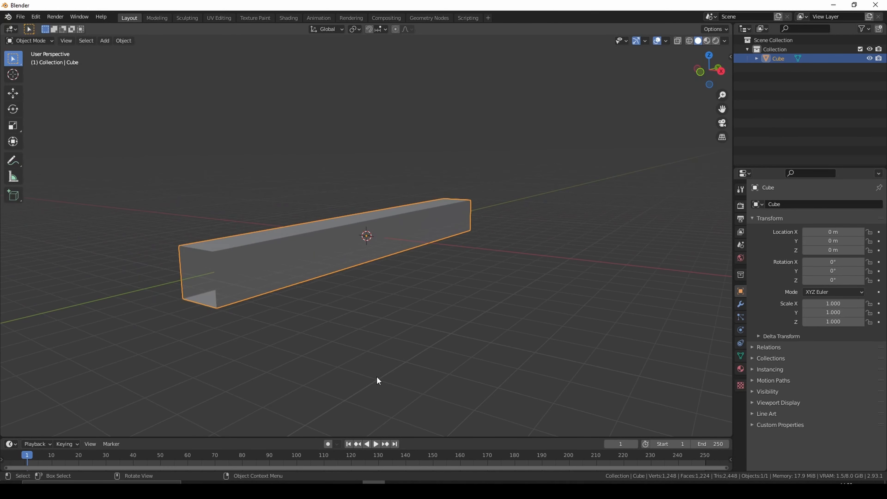
pyautogui.scroll(-2, 377, 376)
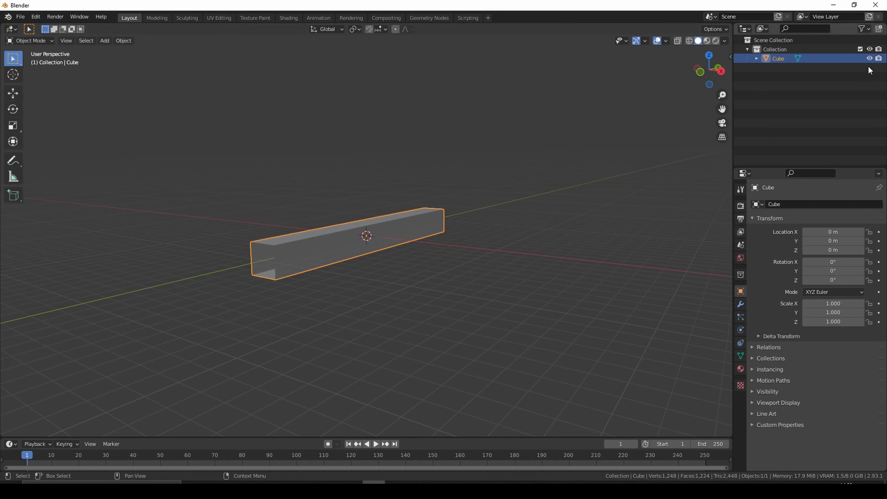
pyautogui.click(869, 59)
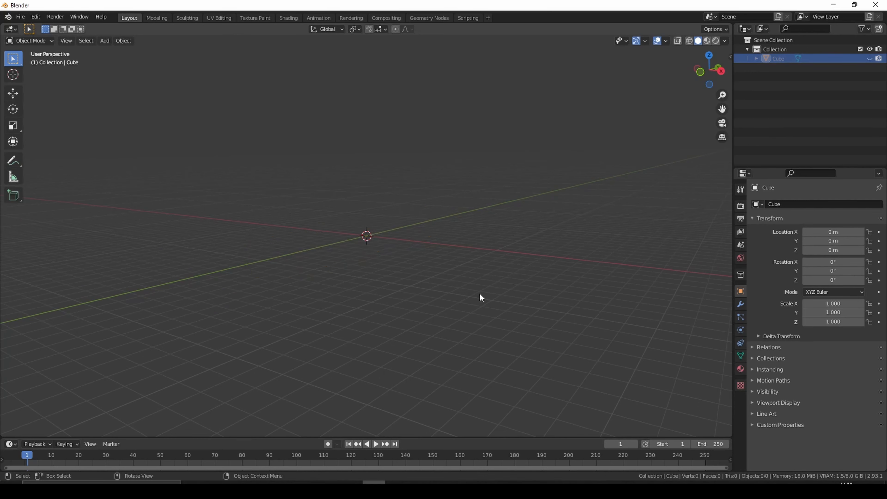
# - Add a new cube mesh at the world origin
pyautogui.hotkey('shift', 'a')
pyautogui.moveTo(479, 293)
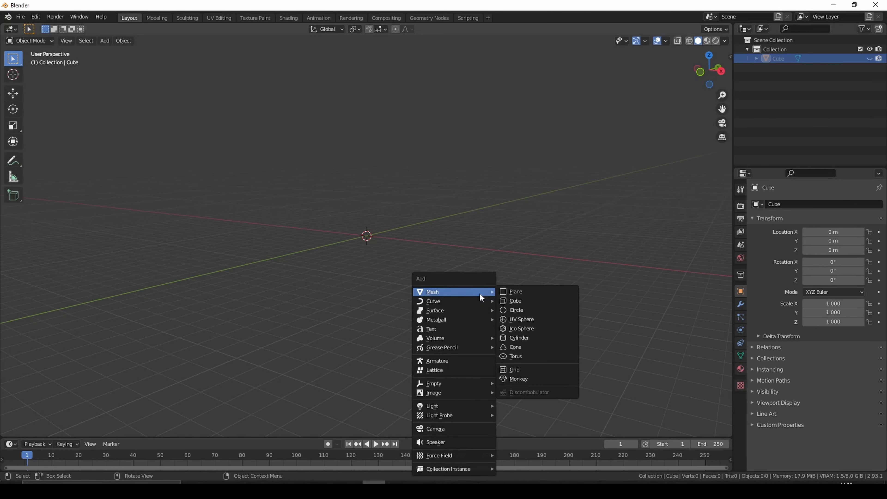
pyautogui.click(524, 300)
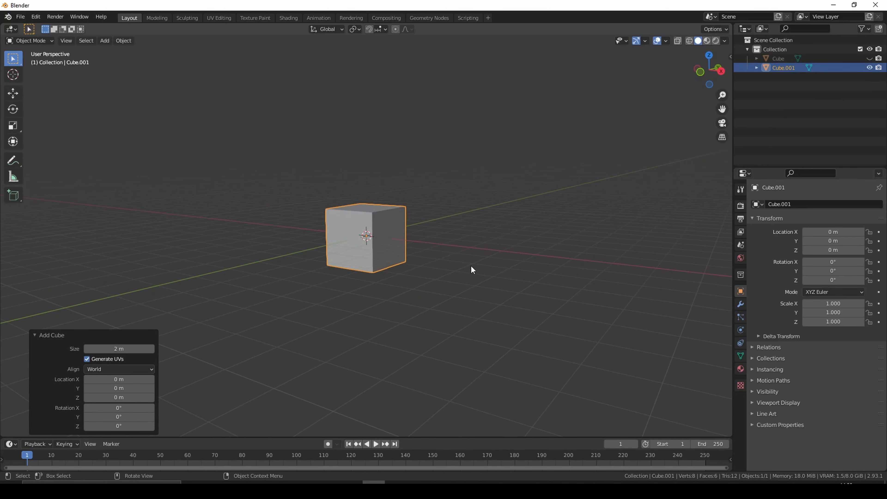
# - Subdivide all edges of the new cube with 10 cuts and return to Object Mode
pyautogui.press('Tab')
pyautogui.press('2')
pyautogui.rightClick(399, 269)
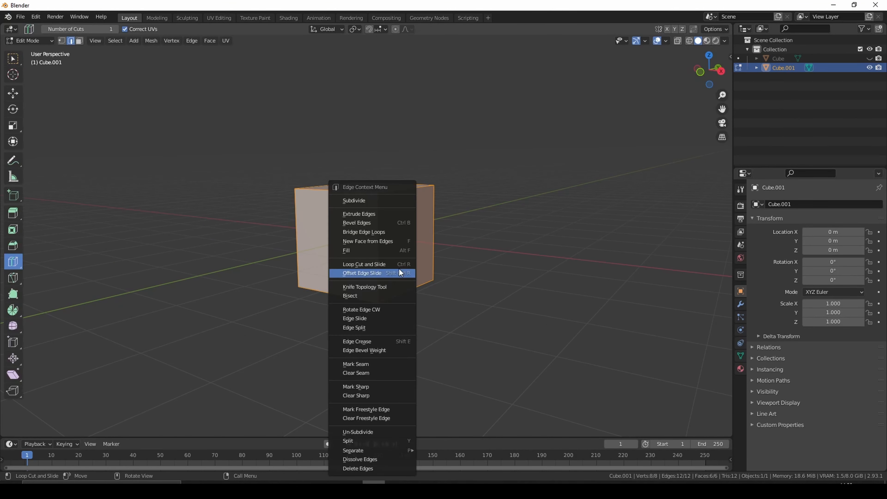
pyautogui.click(382, 200)
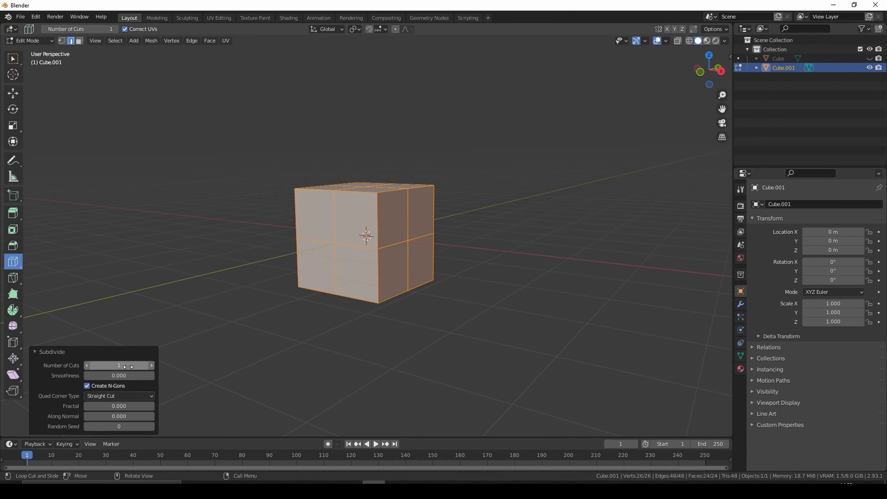
pyautogui.moveTo(128, 367); pyautogui.dragTo(179, 366)
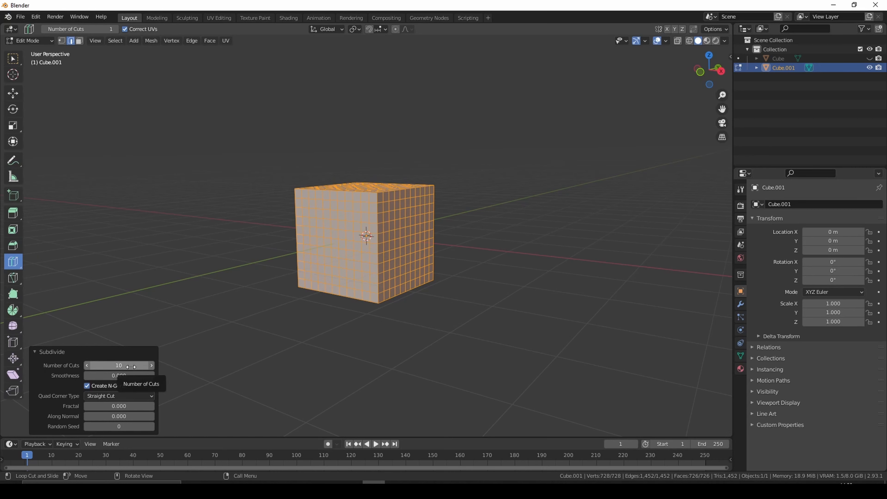
pyautogui.press('Tab')
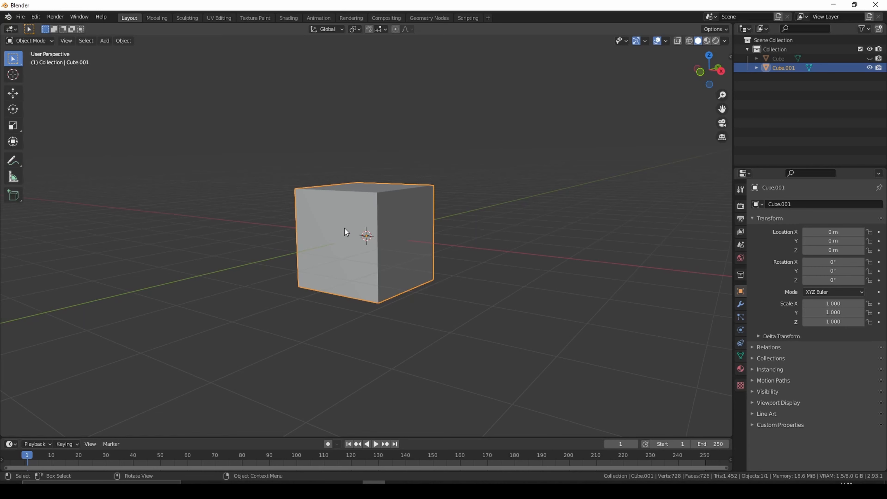
# - Generate a Discombobulator mesh from the subdivided cube using the default protrusion settings
pyautogui.hotkey('shift', 'a')
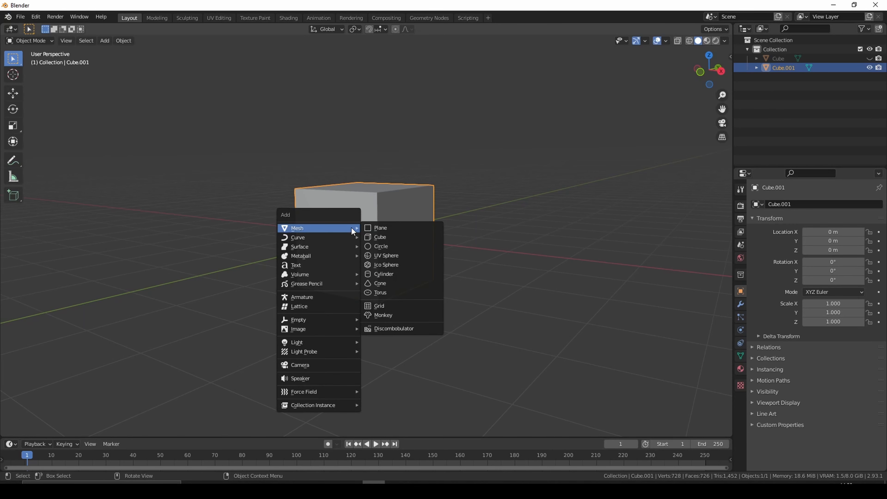
pyautogui.click(406, 329)
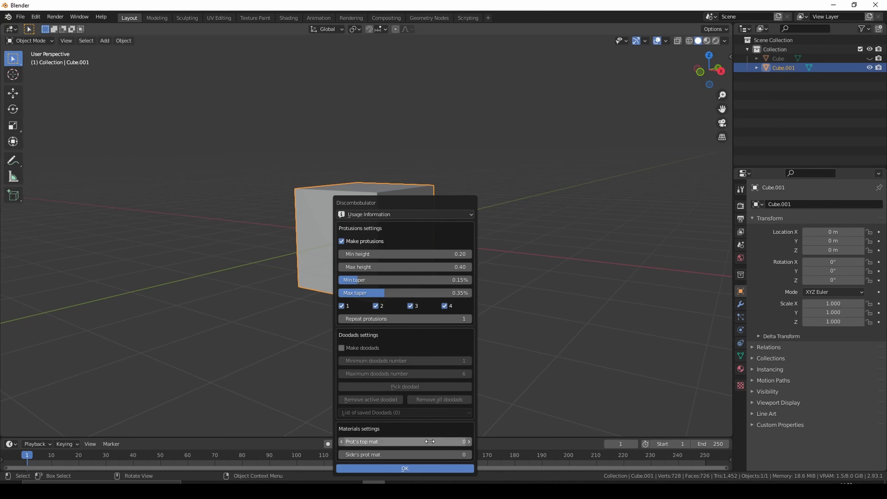
pyautogui.click(411, 467)
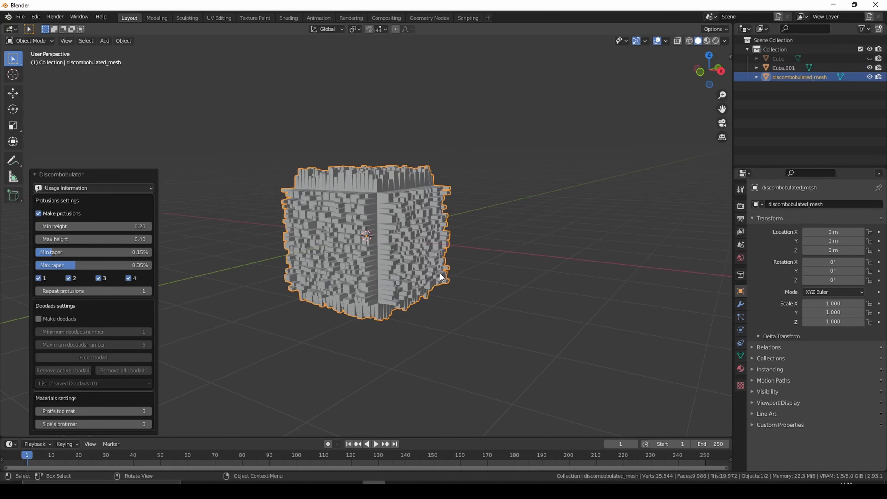
# - Set the Discombobulator's minimum protrusion height to 0 and minimum taper to 0%
pyautogui.click(84, 226)
pyautogui.press('BackSpace')
pyautogui.write('0')
pyautogui.press('Return')
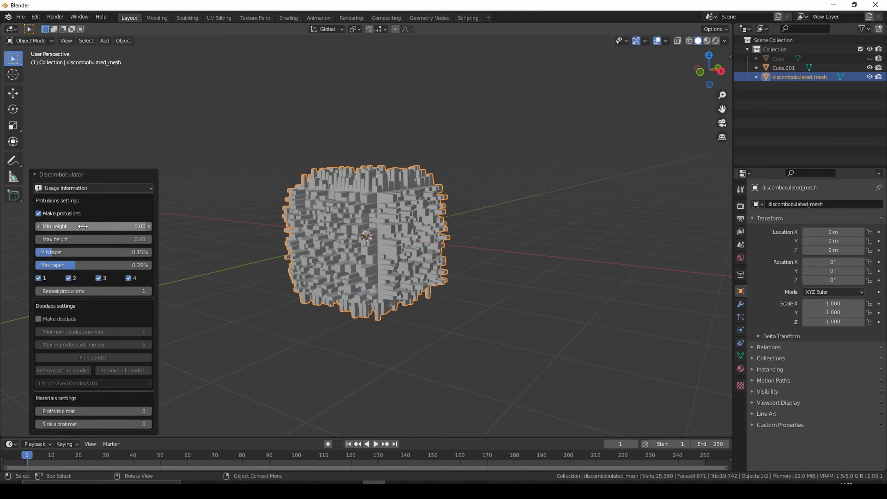
pyautogui.click(85, 252)
pyautogui.press('BackSpace')
pyautogui.write('0')
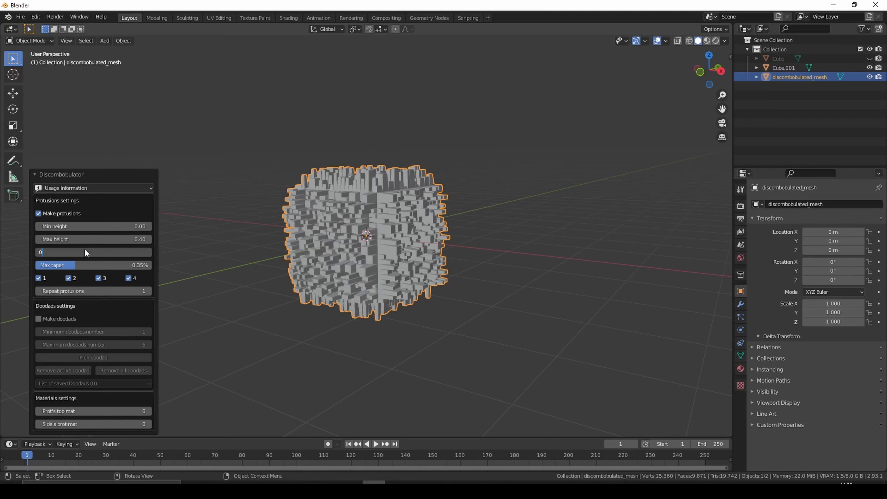
pyautogui.press('Return')
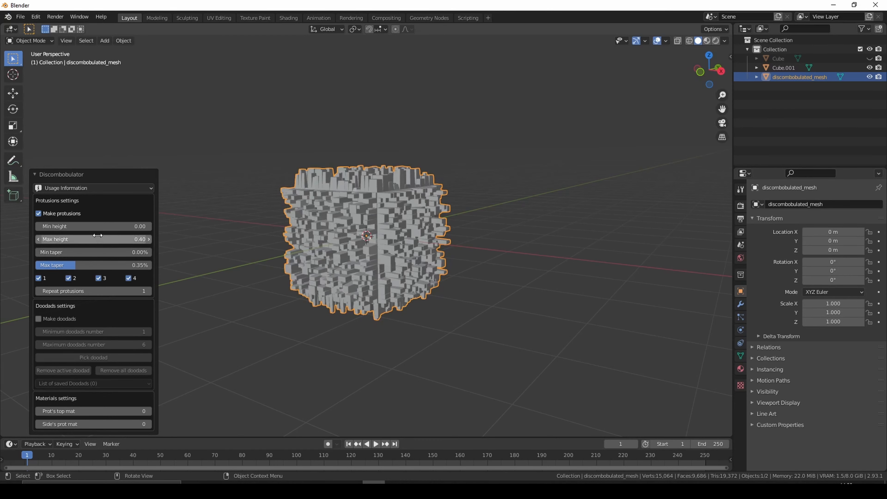
# - Reduce the Discombobulator's maximum protrusion height to 0.10 and maximum taper to 0.16%
pyautogui.moveTo(92, 240); pyautogui.dragTo(78, 239)
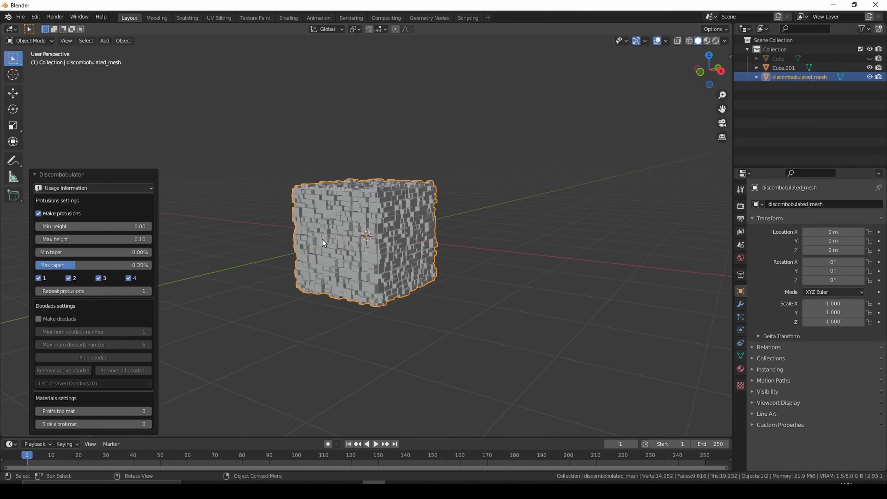
pyautogui.moveTo(322, 239); pyautogui.dragTo(304, 244, button='middle')
pyautogui.scroll(4, 304, 244)
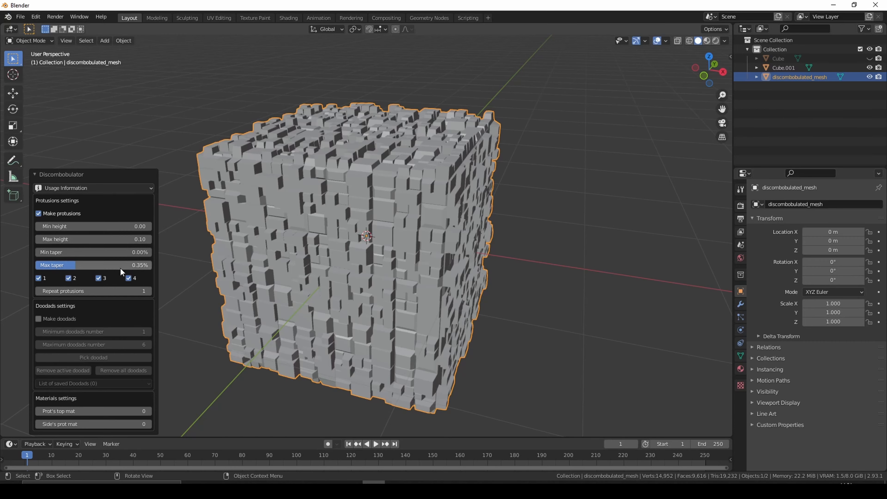
pyautogui.moveTo(110, 265); pyautogui.dragTo(85, 265)
pyautogui.moveTo(242, 254); pyautogui.dragTo(448, 240, button='middle')
pyautogui.scroll(-2, 447, 240)
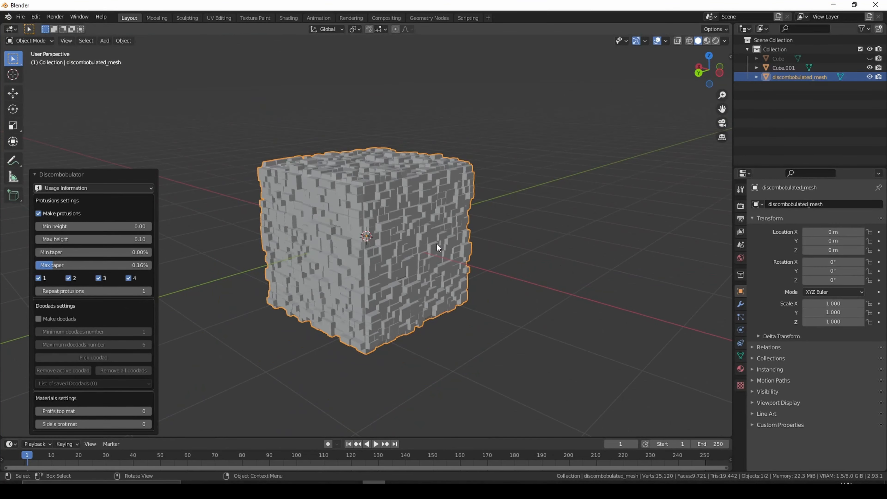
# - Delete the source cube Cube.001, keeping only the discombobulated mesh
pyautogui.click(549, 186)
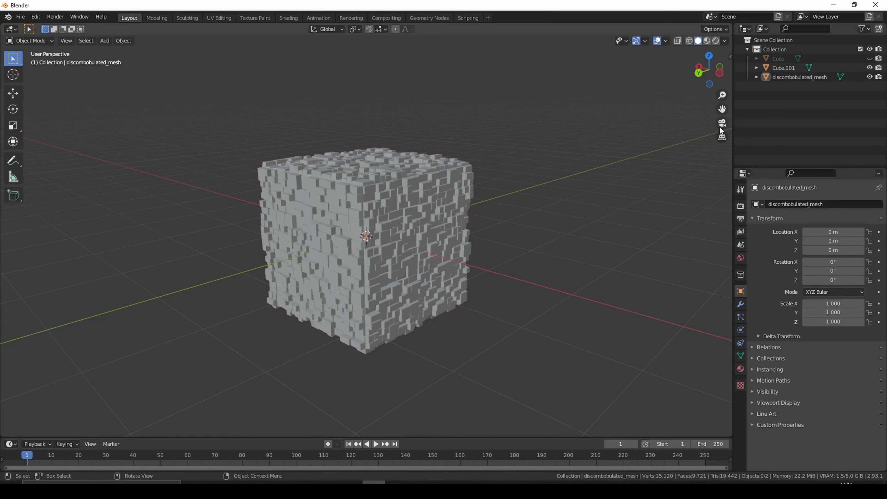
pyautogui.click(781, 66)
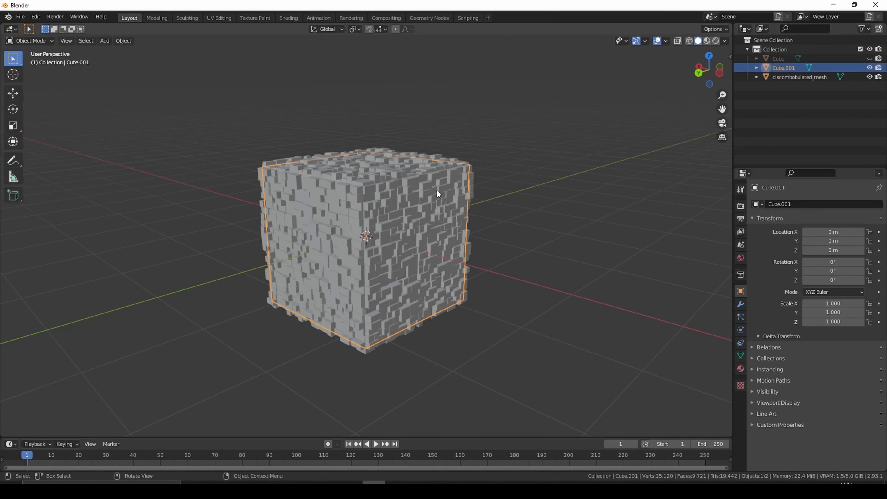
pyautogui.rightClick(785, 68)
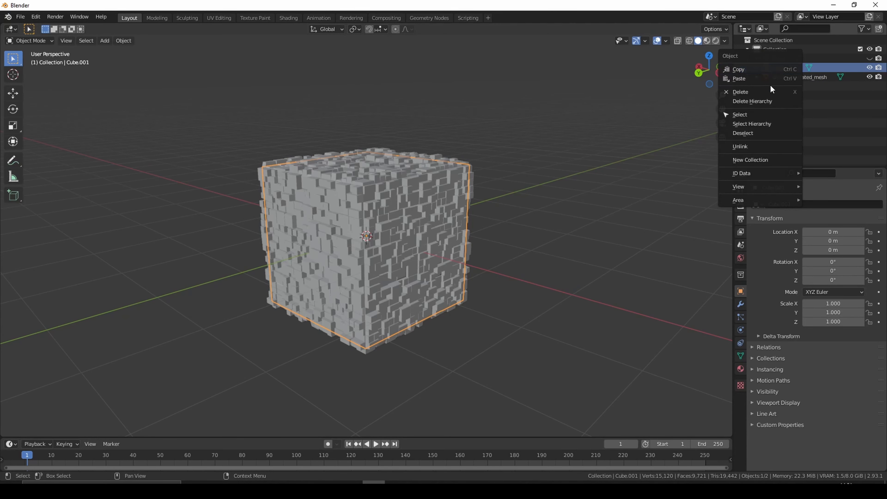
pyautogui.click(743, 93)
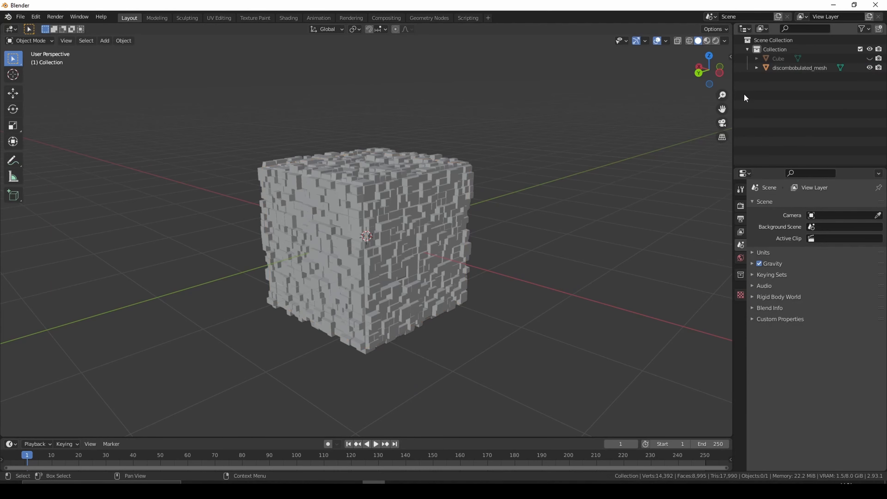
# - Unhide the long box so it shows together with the discombobulated mesh
pyautogui.moveTo(467, 198); pyautogui.dragTo(503, 208, button='middle')
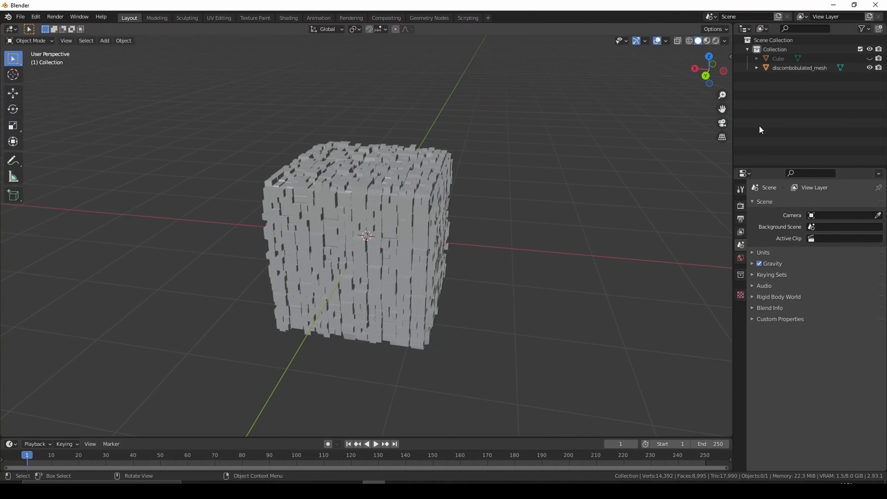
pyautogui.click(869, 59)
pyautogui.scroll(-6, 391, 198)
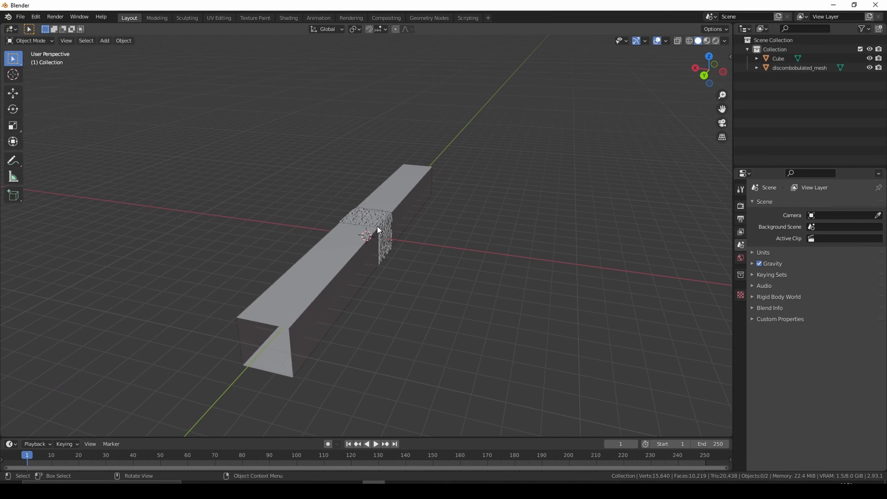
# - Move the discombobulated mesh about -33.3 m along the X axis, well away from the long box
pyautogui.click(796, 68)
pyautogui.scroll(-3, 431, 277)
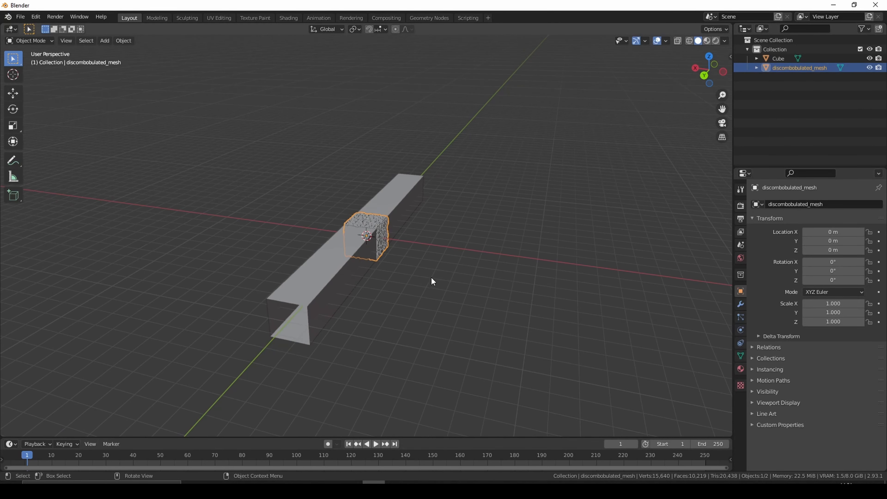
pyautogui.moveTo(431, 276); pyautogui.dragTo(464, 268, button='middle')
pyautogui.press('g')
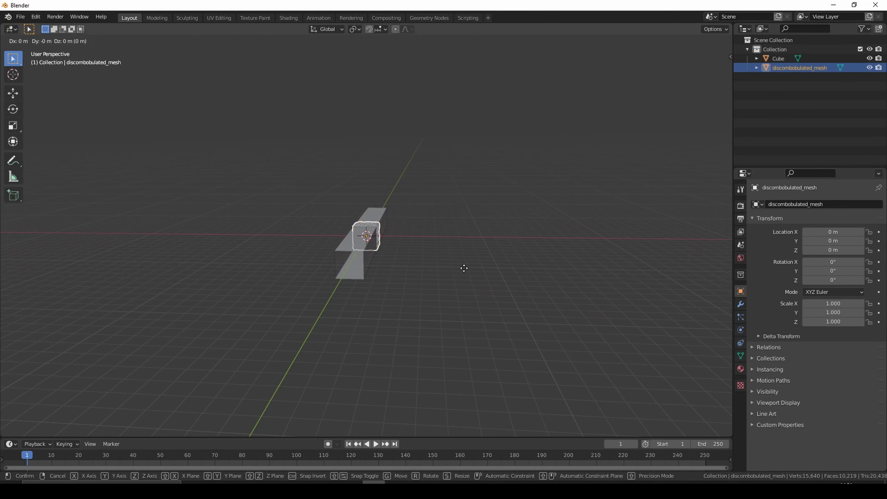
pyautogui.press('x')
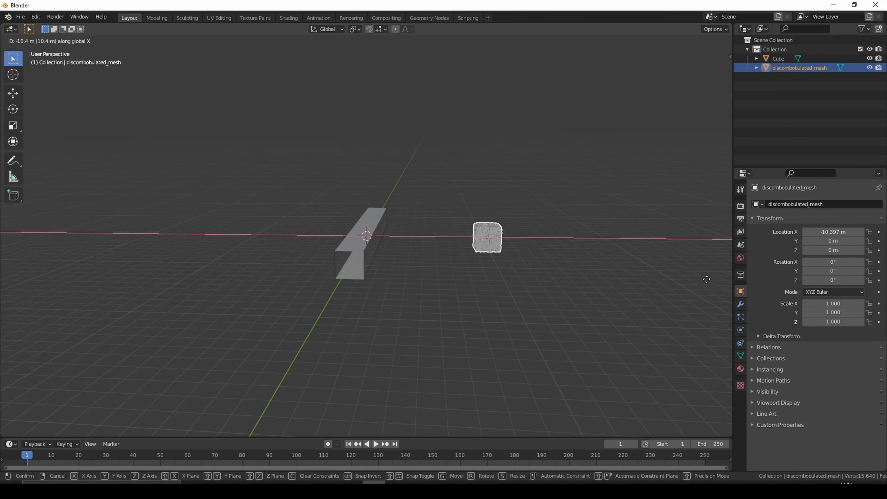
pyautogui.click(141, 272)
pyautogui.moveTo(146, 273); pyautogui.dragTo(332, 321, button='middle')
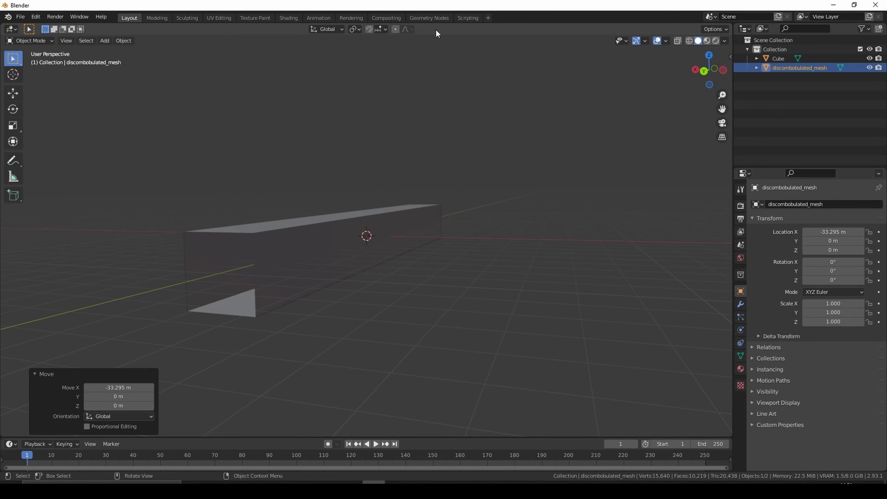
# - Switch to the Geometry Nodes workspace and extend the 3D viewport over the spreadsheet area
pyautogui.click(432, 18)
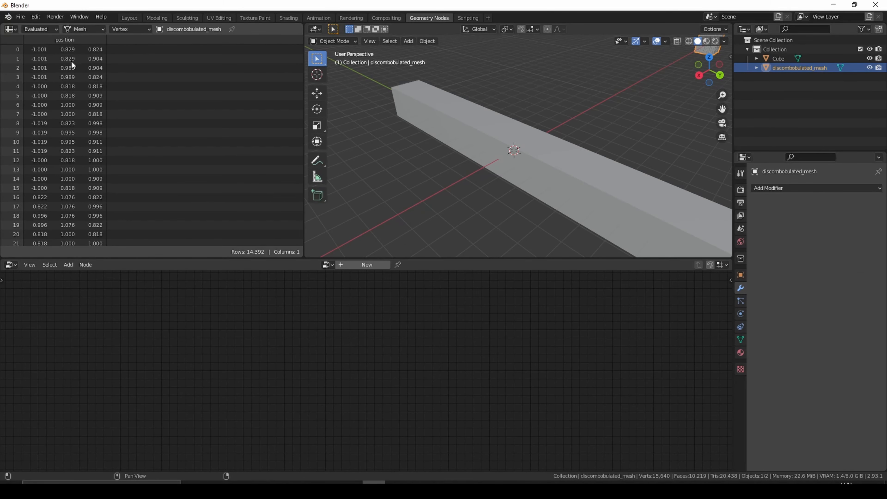
pyautogui.moveTo(302, 24); pyautogui.dragTo(283, 29)
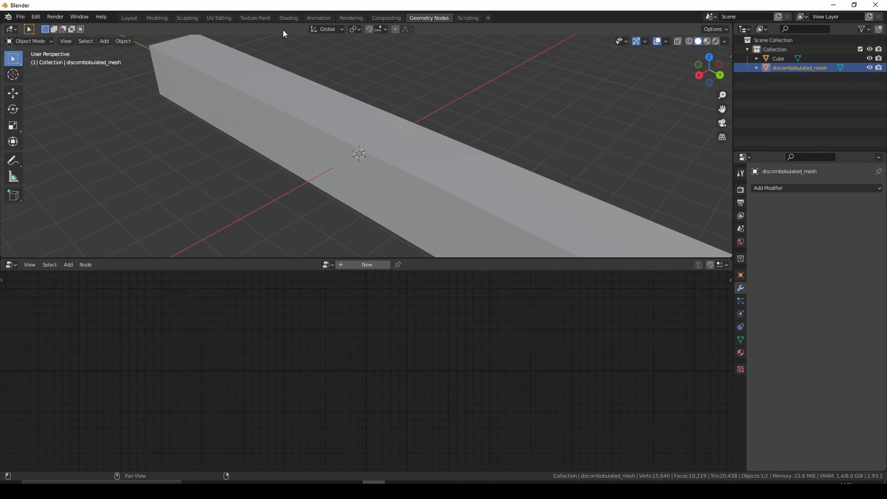
pyautogui.scroll(-5, 348, 203)
pyautogui.moveTo(416, 194); pyautogui.dragTo(353, 161, button='middle')
pyautogui.moveTo(352, 223); pyautogui.dragTo(322, 202, button='middle')
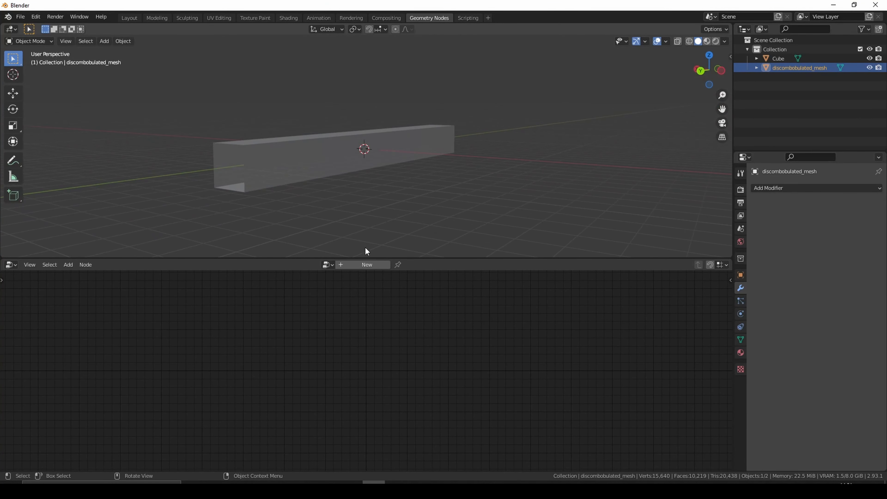
# - Create a new geometry node tree on the discombobulated mesh and a separate new one on the long box
pyautogui.click(365, 265)
pyautogui.click(300, 161)
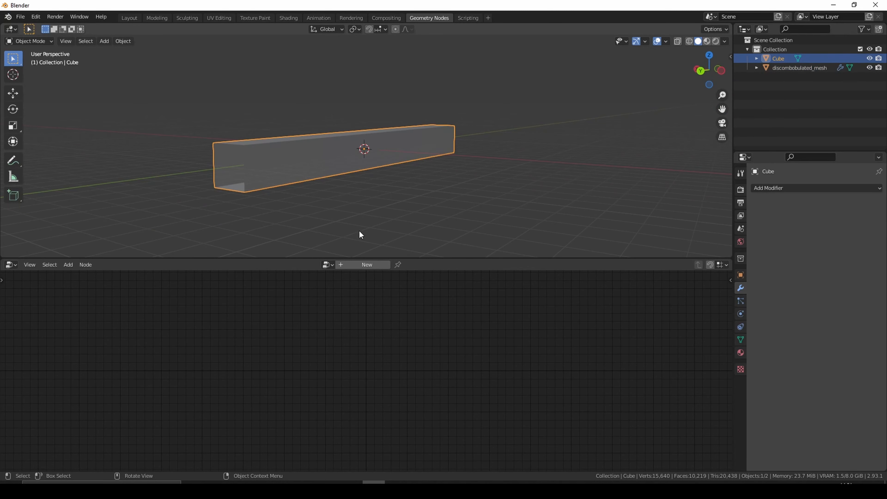
pyautogui.click(328, 264)
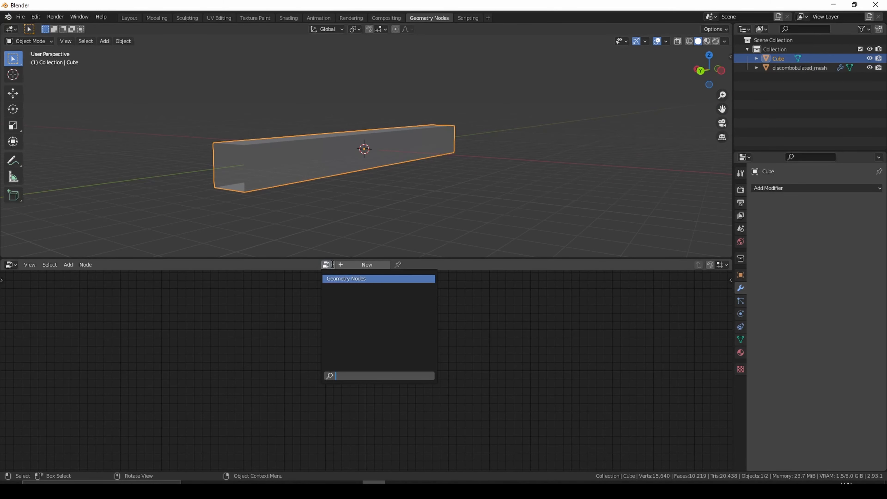
pyautogui.click(342, 279)
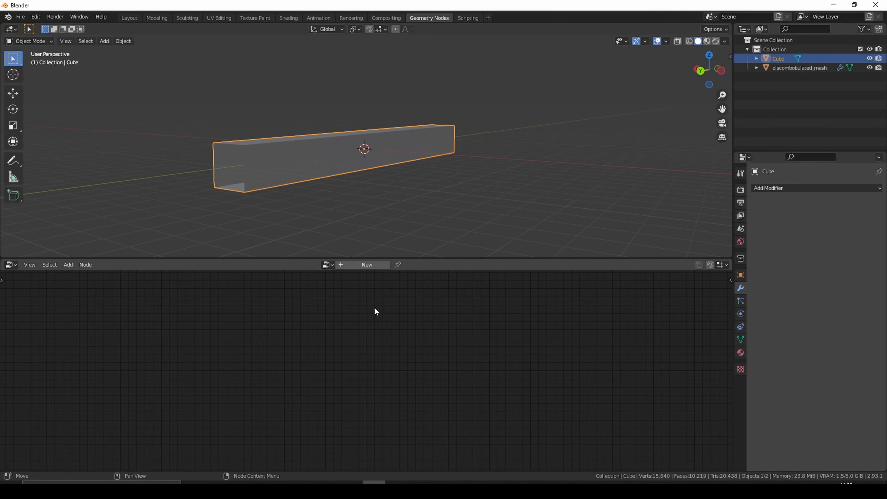
pyautogui.click(371, 266)
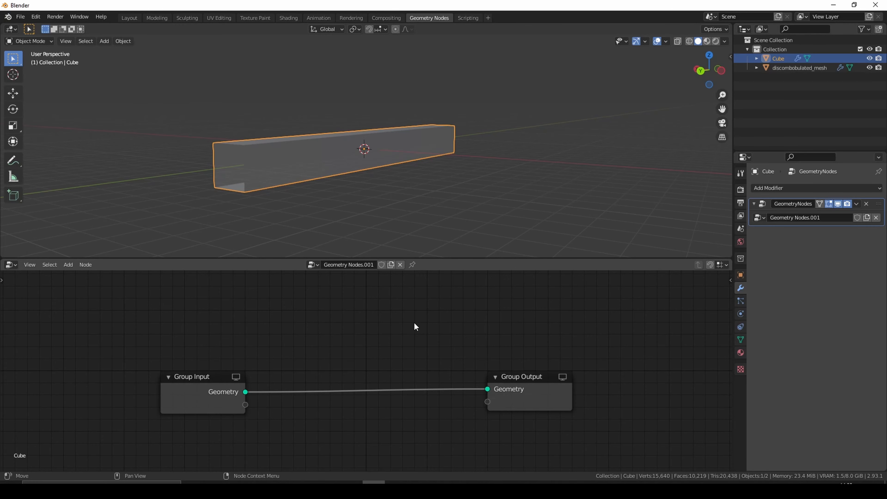
# - Add a Point Distribute node between the Group Input and Group Output of the box's node tree
pyautogui.hotkey('shift', 'a')
pyautogui.click(385, 277)
pyautogui.write('point')
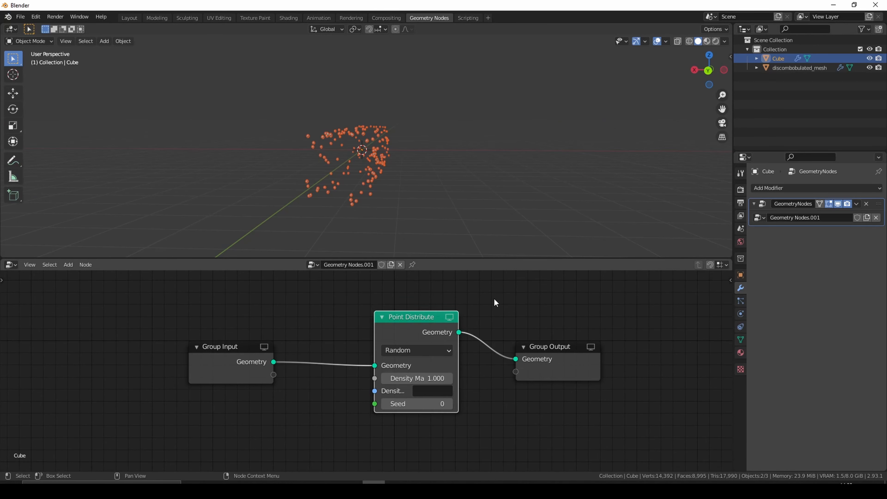
pyautogui.click(494, 299)
# - Add a Point Instance node between Point Distribute and Group Output
pyautogui.hotkey('shift', 'a')
pyautogui.click(494, 298)
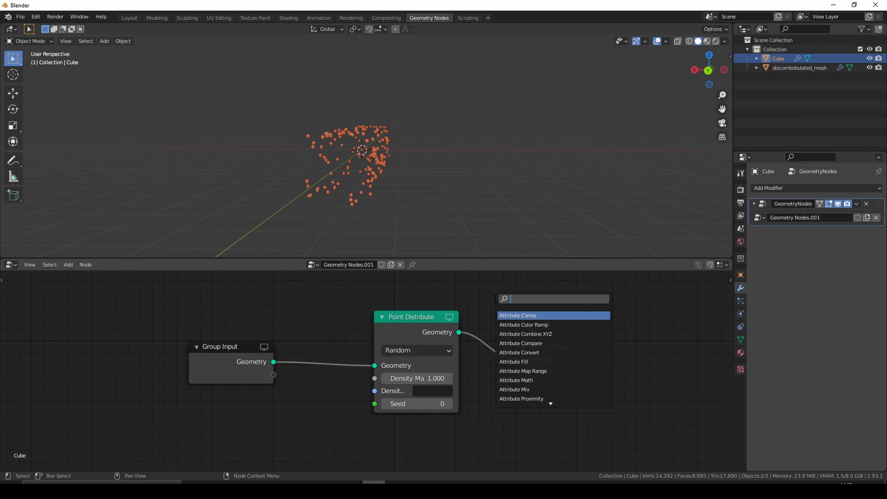
pyautogui.write('point')
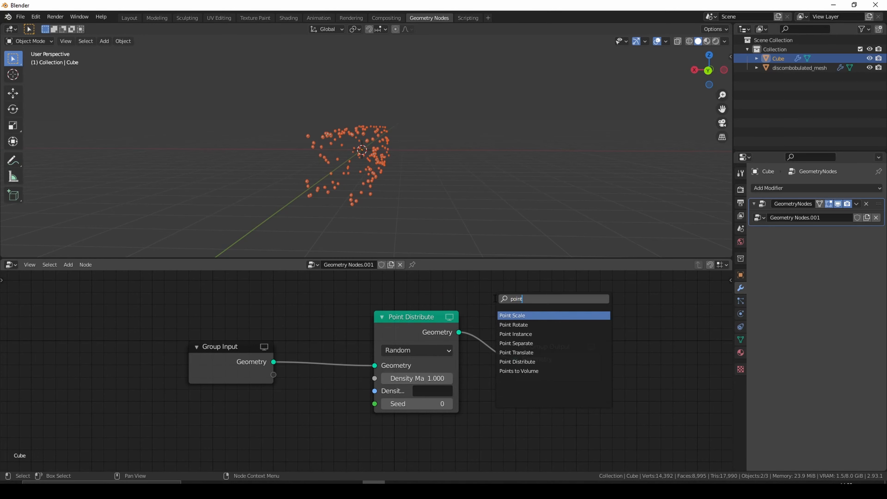
pyautogui.press('Down')
pyautogui.press('Down')
pyautogui.press('Return')
pyautogui.click(506, 354)
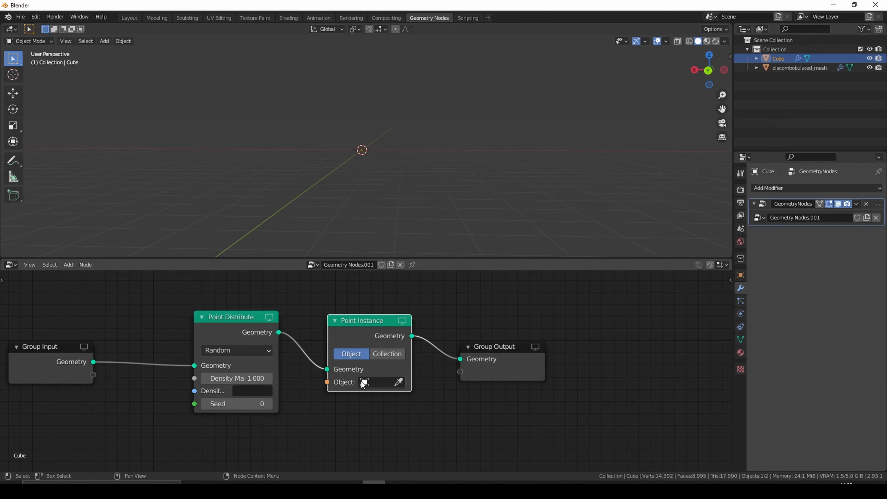
# - Set the Point Instance node's object to discombobulated_mesh and inspect the instances covering the box
pyautogui.click(363, 382)
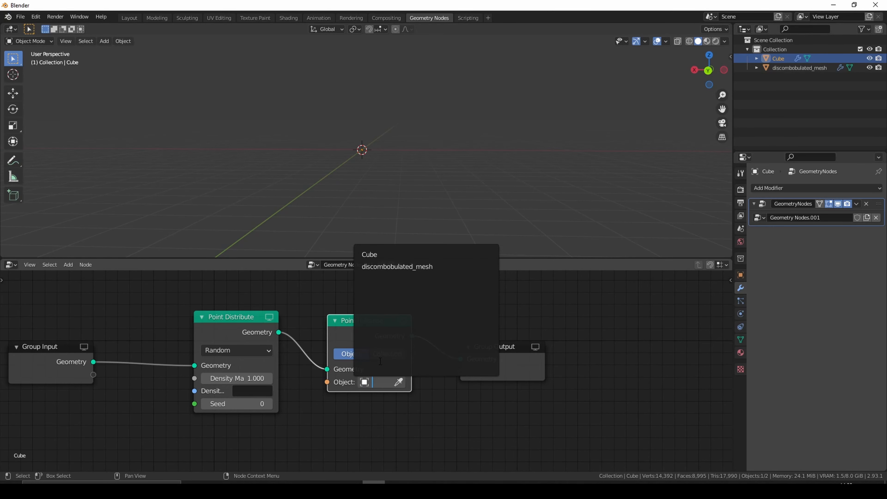
pyautogui.click(405, 269)
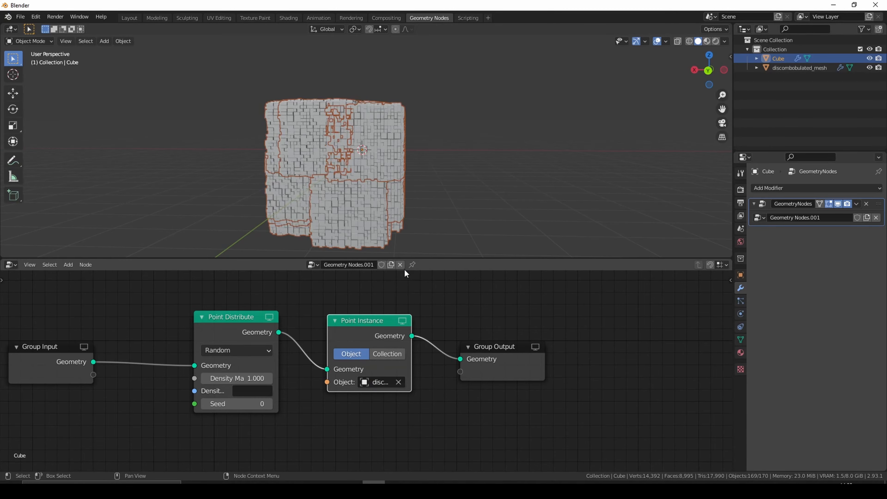
pyautogui.moveTo(385, 221); pyautogui.dragTo(431, 199, button='middle')
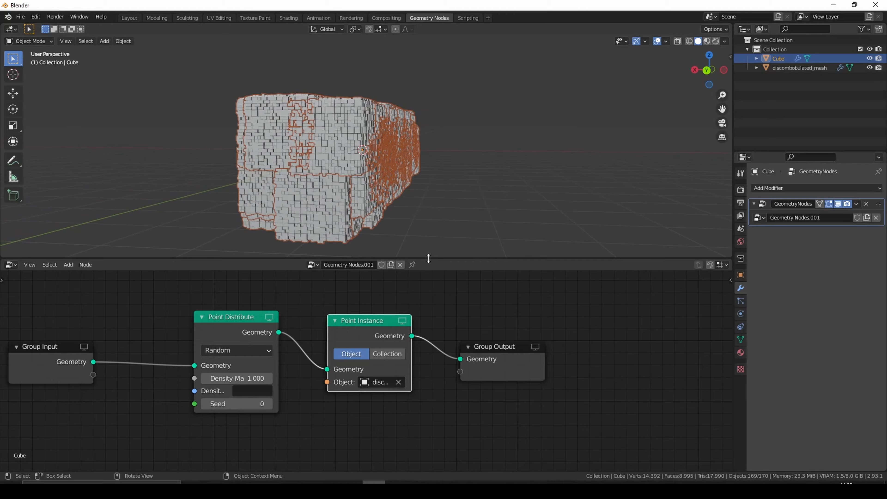
pyautogui.moveTo(443, 241); pyautogui.dragTo(525, 202, button='middle')
pyautogui.moveTo(594, 95); pyautogui.dragTo(434, 170, button='middle')
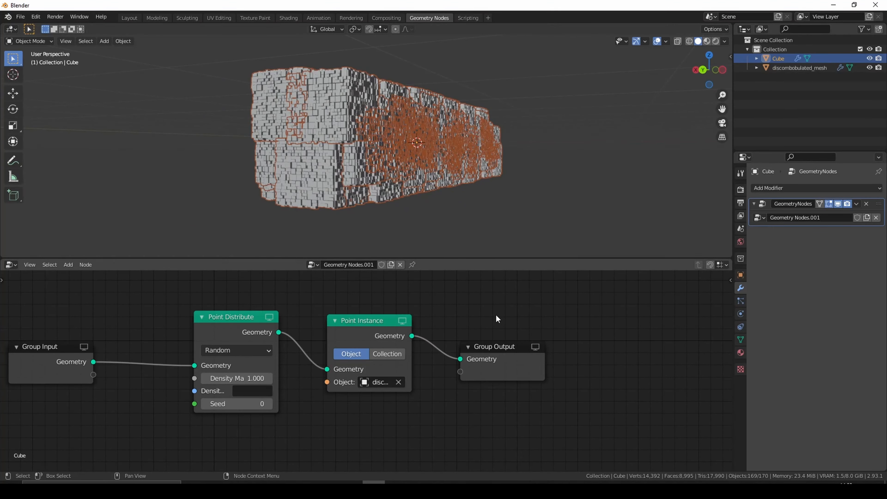
# - Insert an Attribute Fill node between Group Input and Point Distribute
pyautogui.hotkey('shift', 'a')
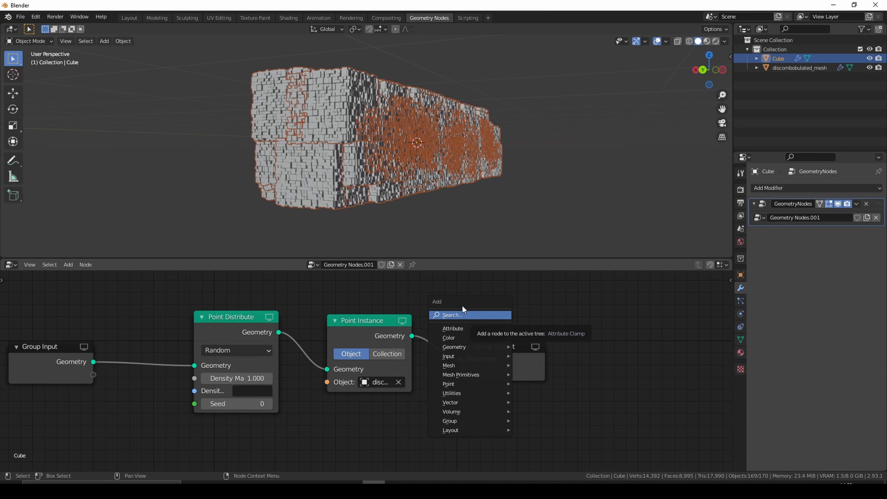
pyautogui.click(463, 316)
pyautogui.write('att')
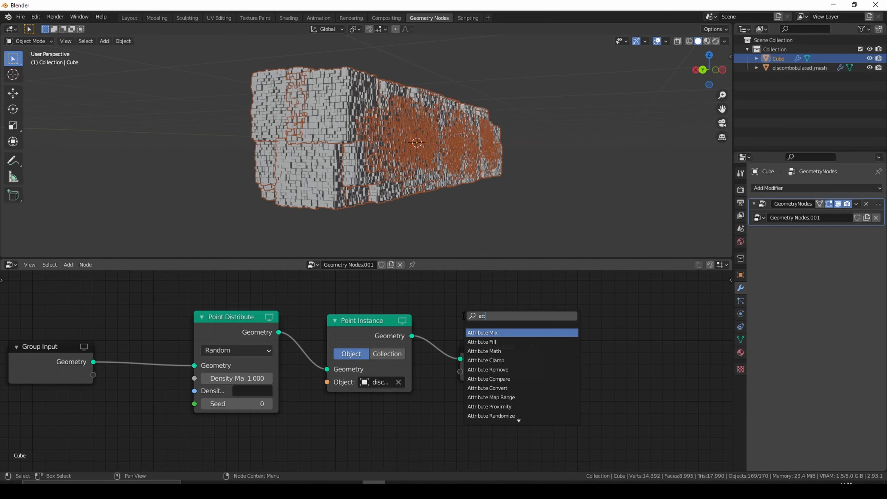
pyautogui.click(493, 342)
pyautogui.click(145, 332)
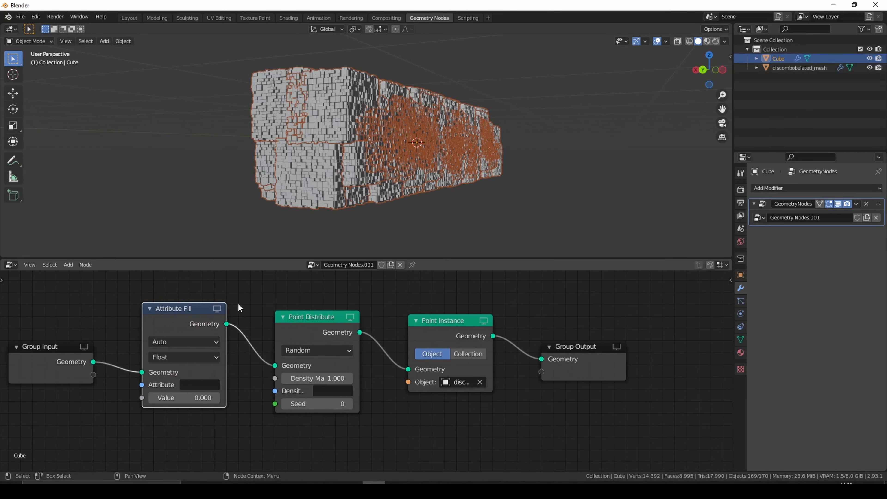
pyautogui.moveTo(316, 328); pyautogui.dragTo(274, 311, button='middle')
# - Insert an Attribute Randomize node between Point Distribute and Point Instance
pyautogui.hotkey('shift', 'a')
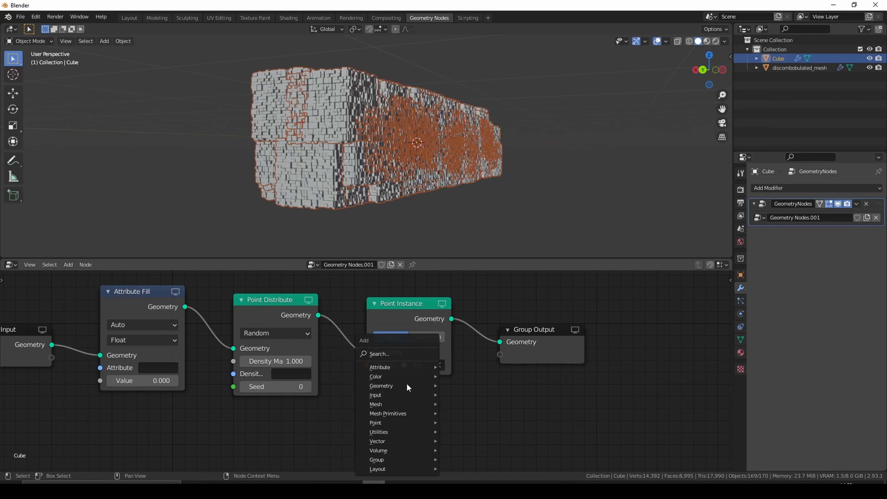
pyautogui.click(404, 353)
pyautogui.write('att')
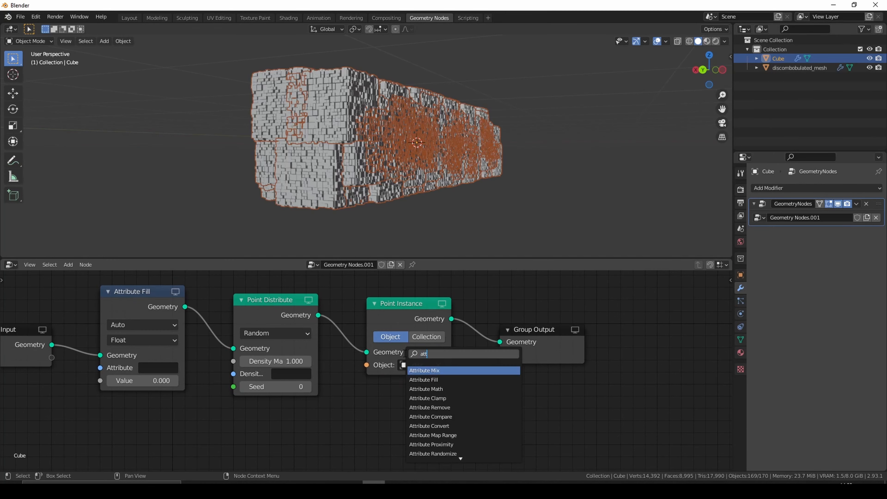
pyautogui.click(433, 453)
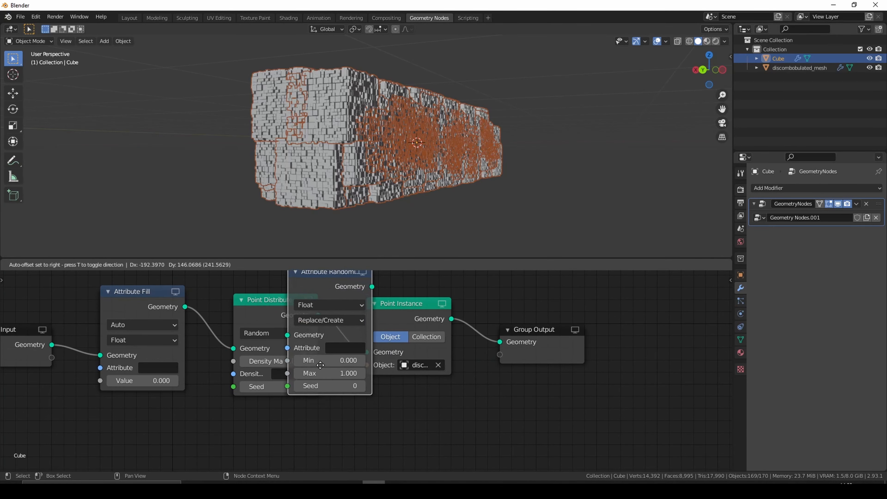
pyautogui.click(337, 363)
pyautogui.moveTo(360, 368); pyautogui.dragTo(384, 390, button='middle')
# - Set the attribute name to scale on both the Attribute Randomize and Attribute Fill nodes
pyautogui.click(446, 367)
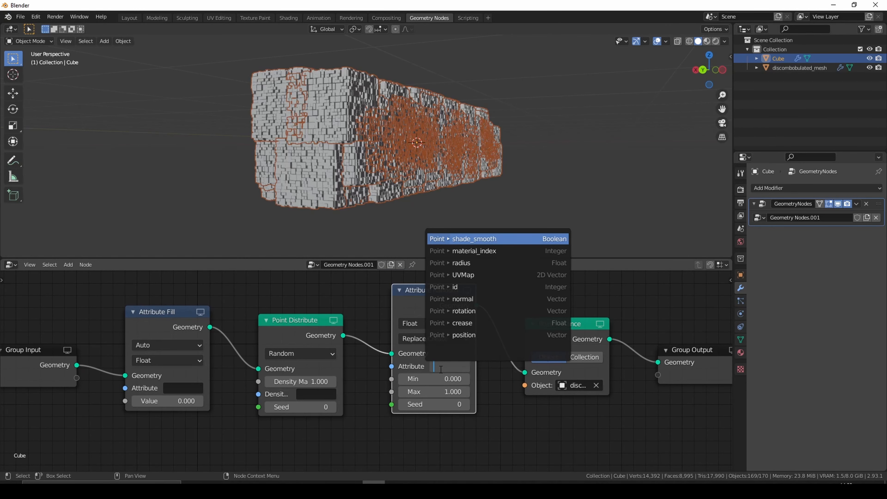
pyautogui.write('sca')
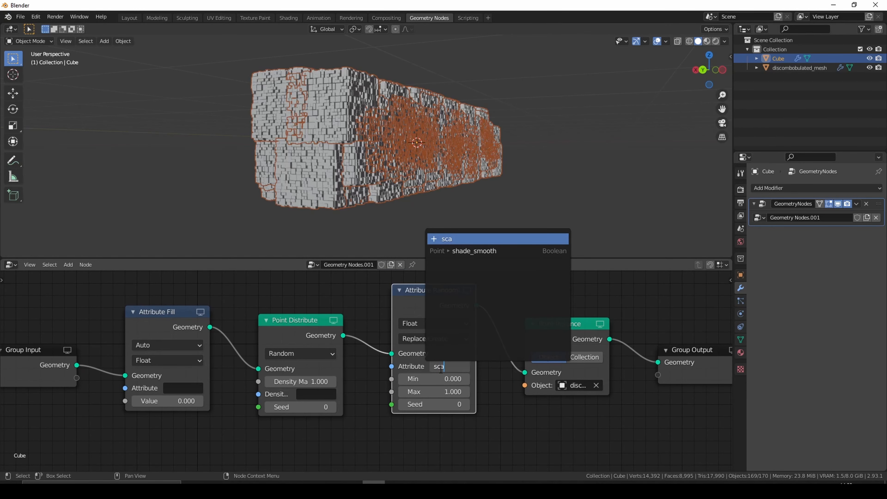
pyautogui.write('le')
pyautogui.press('Return')
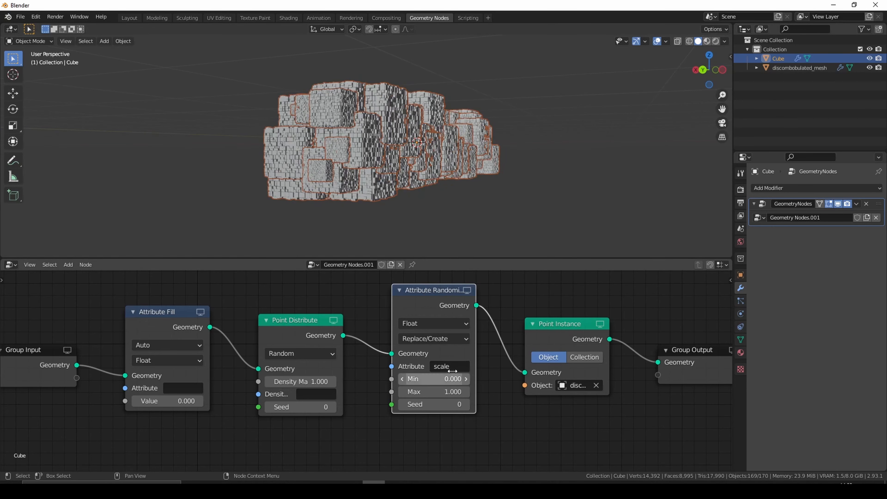
pyautogui.click(190, 387)
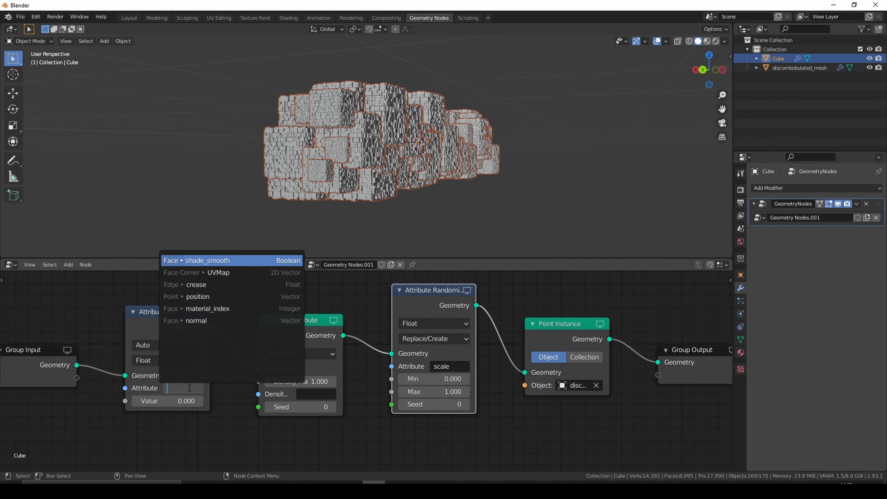
pyautogui.write('scale')
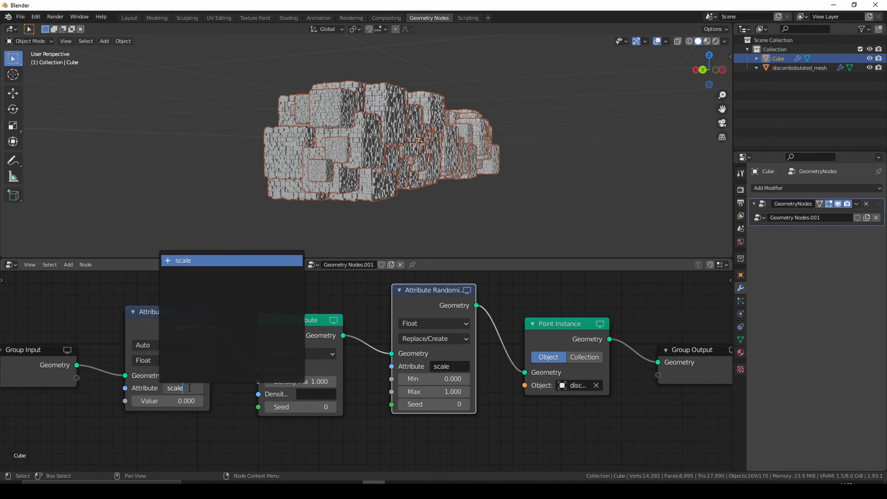
pyautogui.press('Return')
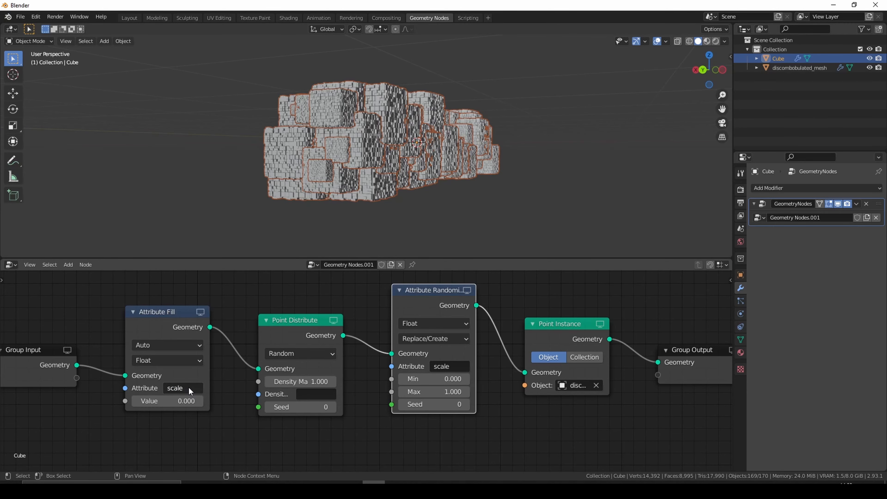
# - Set the Attribute Randomize node's data type to Vector and view the instanced box from the back
pyautogui.moveTo(363, 429); pyautogui.dragTo(312, 426, button='middle')
pyautogui.click(399, 322)
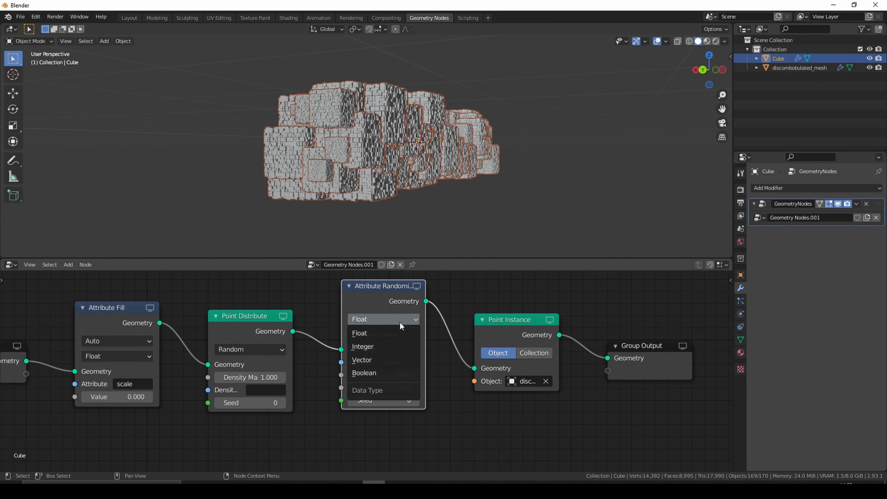
pyautogui.click(367, 360)
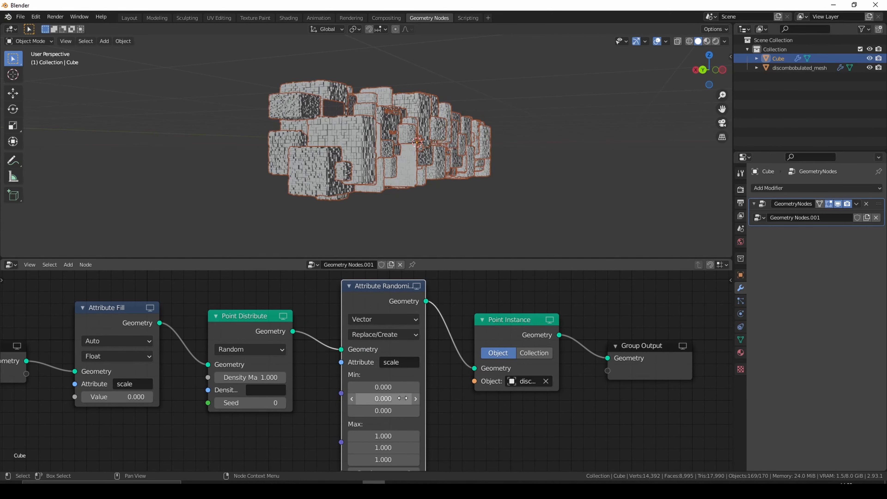
pyautogui.moveTo(402, 398); pyautogui.dragTo(390, 332, button='middle')
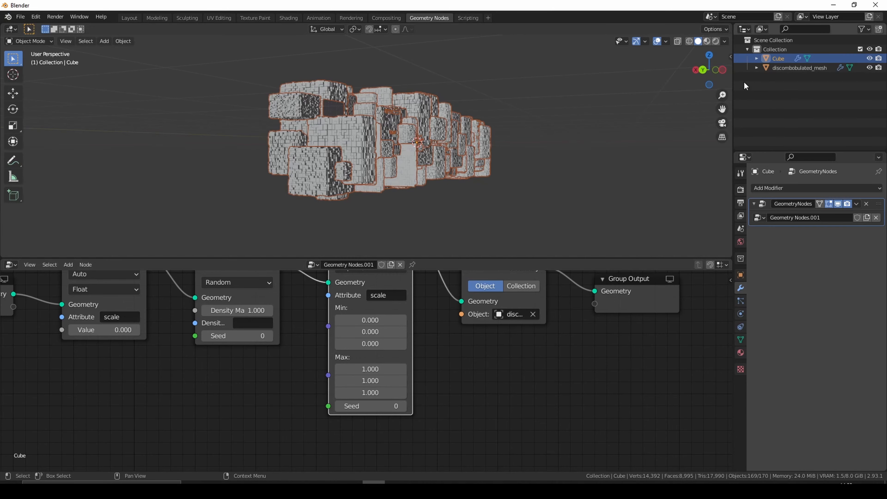
pyautogui.click(703, 69)
pyautogui.scroll(5, 520, 152)
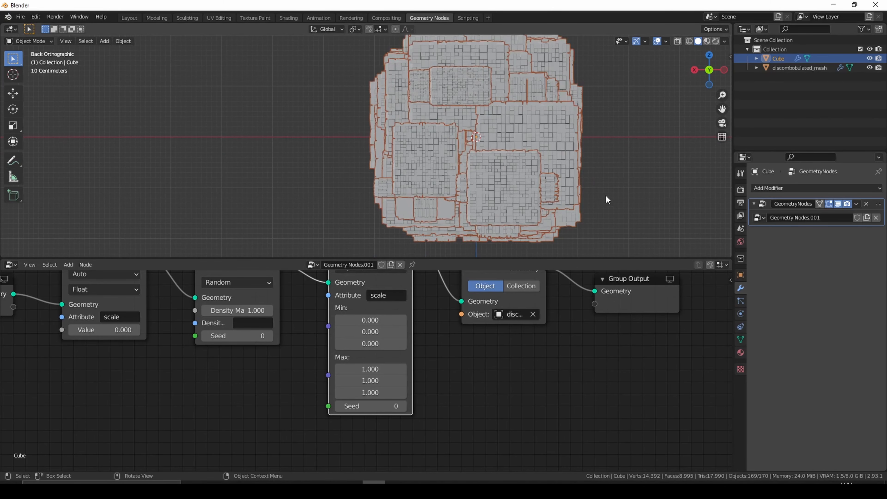
# - Set all three Max scale components of the Attribute Randomize node to 0.5
pyautogui.keyDown('shift'); pyautogui.moveTo(603, 184); pyautogui.dragTo(479, 210, button='middle'); pyautogui.keyUp('shift')
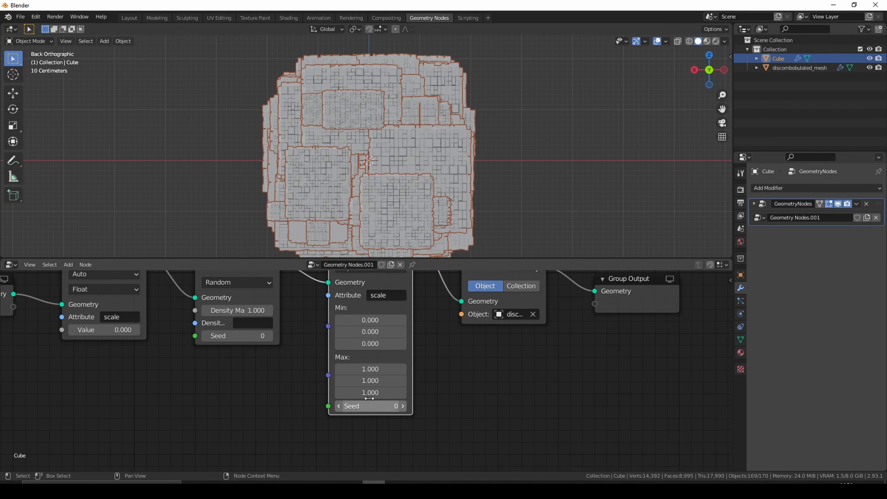
pyautogui.moveTo(378, 369); pyautogui.dragTo(379, 393)
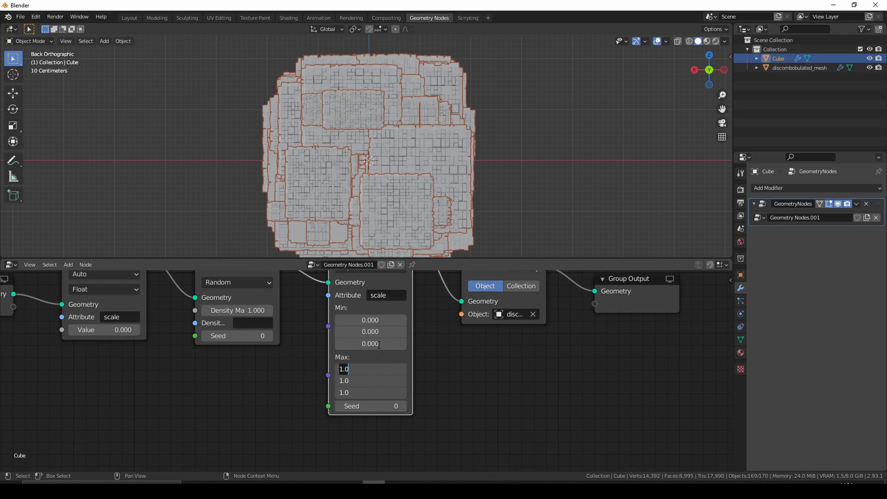
pyautogui.press('BackSpace')
pyautogui.write('0.5')
pyautogui.press('Return')
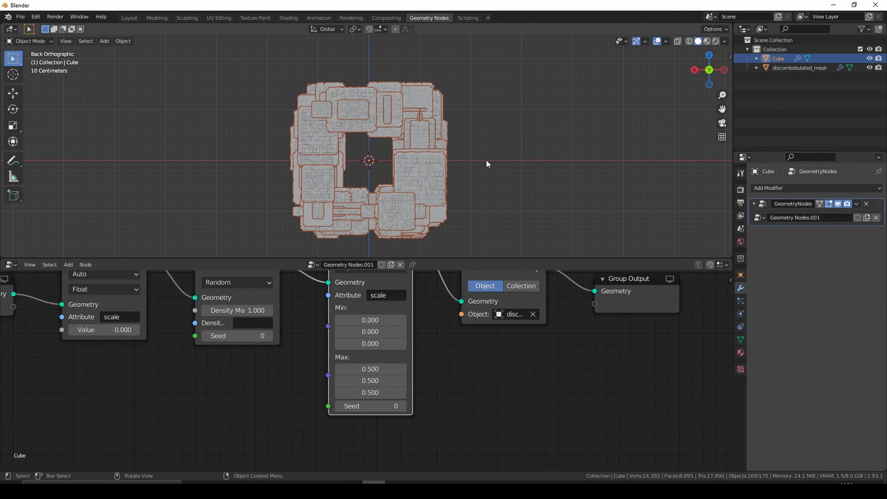
# - Try 0.1 for the Attribute Randomize node's first Max component, and set all three Max components to 0.3
pyautogui.moveTo(485, 160); pyautogui.dragTo(436, 196, button='middle')
pyautogui.scroll(5, 401, 190)
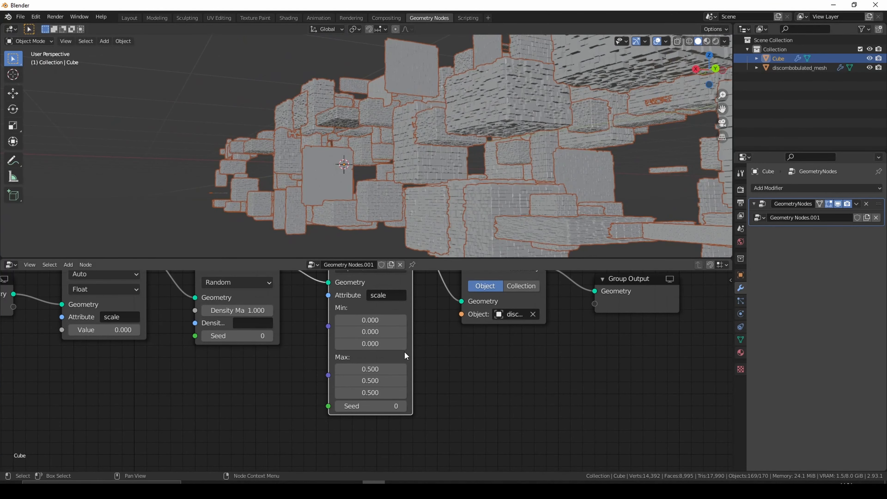
pyautogui.click(370, 368)
pyautogui.write('0.1')
pyautogui.press('Return')
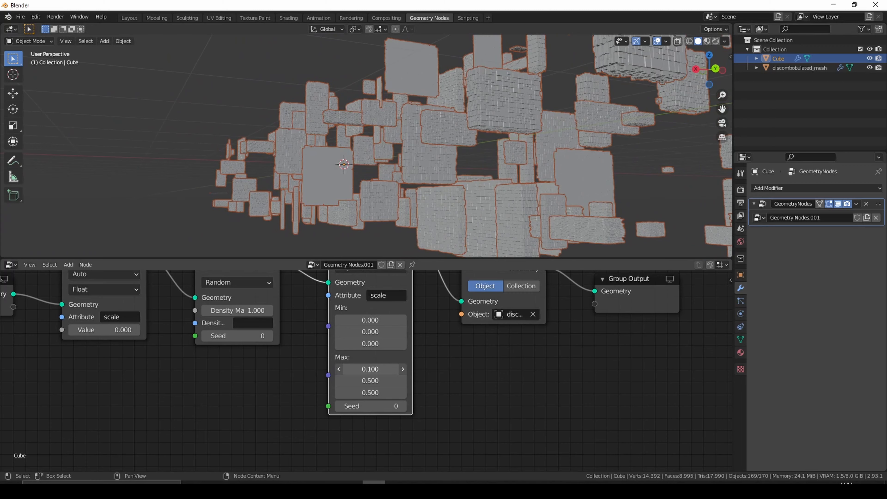
pyautogui.moveTo(371, 369); pyautogui.dragTo(372, 369)
pyautogui.click(383, 380)
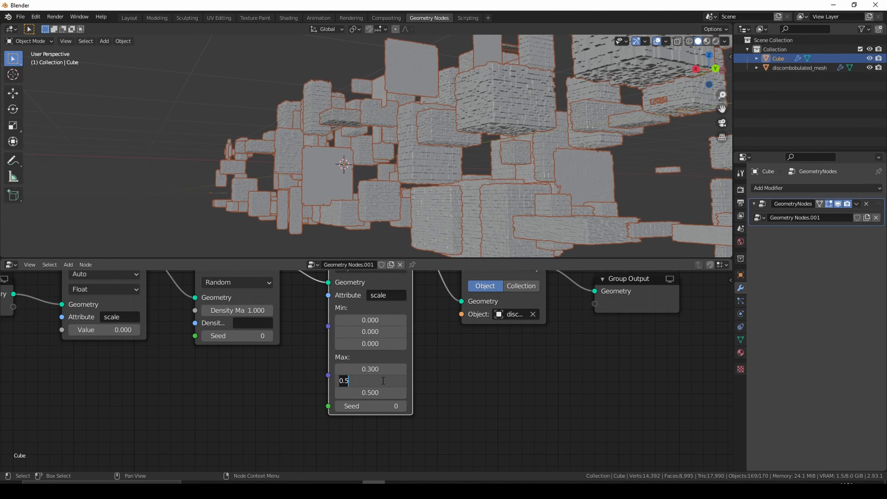
pyautogui.write('0.3')
pyautogui.press('Return')
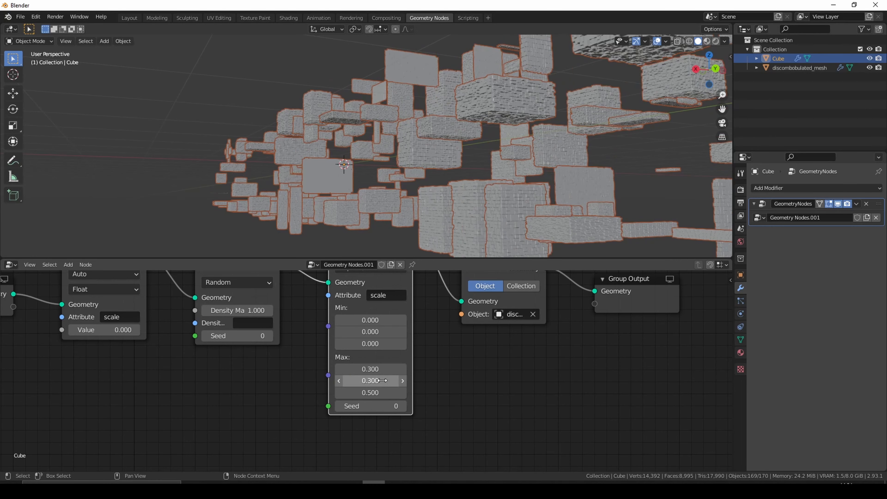
pyautogui.click(383, 392)
pyautogui.write('0.3')
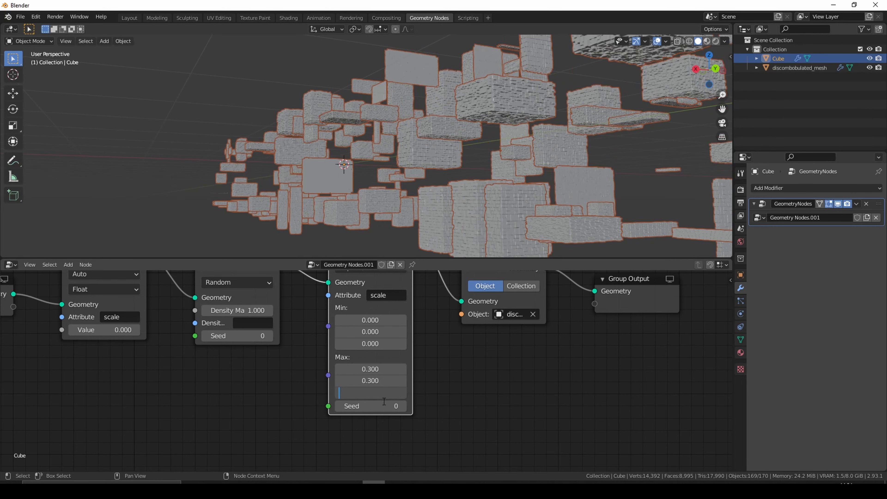
pyautogui.press('Return')
# - Set all three Max components of the Attribute Randomize node to 0.45 and view the deselected box from the back
pyautogui.moveTo(488, 227); pyautogui.dragTo(448, 228, button='middle')
pyautogui.scroll(-5, 459, 228)
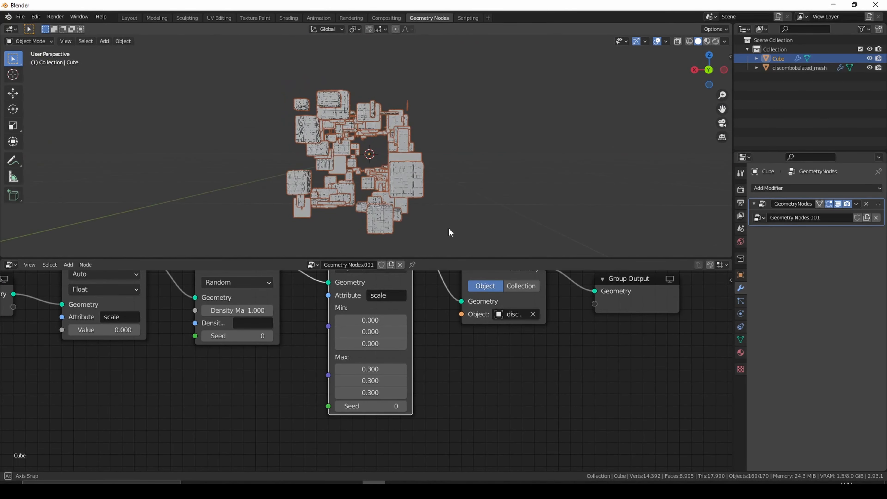
pyautogui.scroll(6, 449, 228)
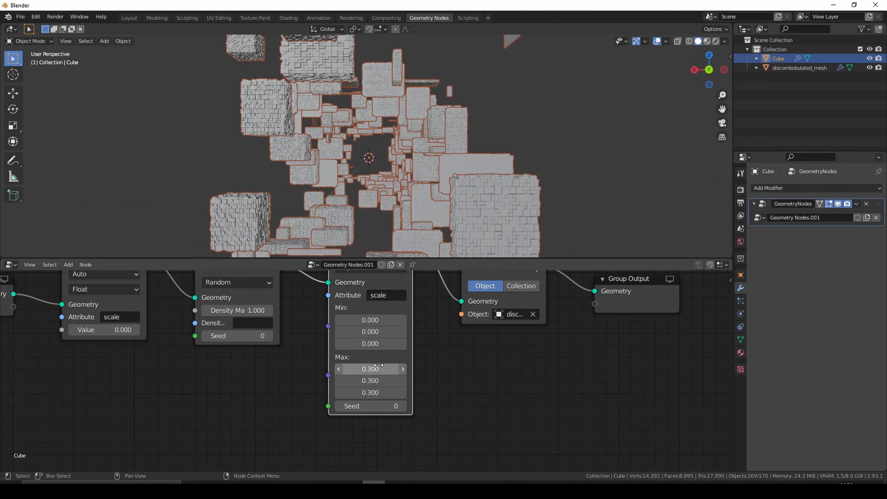
pyautogui.click(364, 369)
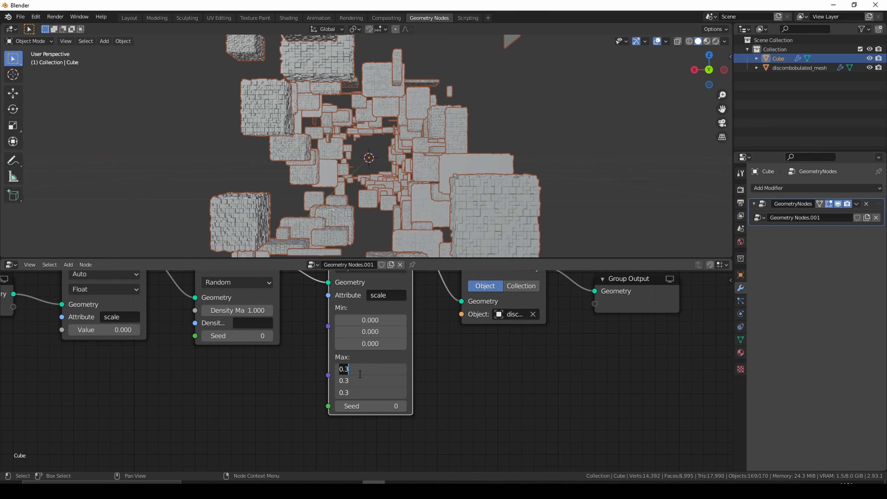
pyautogui.press('BackSpace')
pyautogui.write('0.45')
pyautogui.press('Return')
pyautogui.click(444, 220)
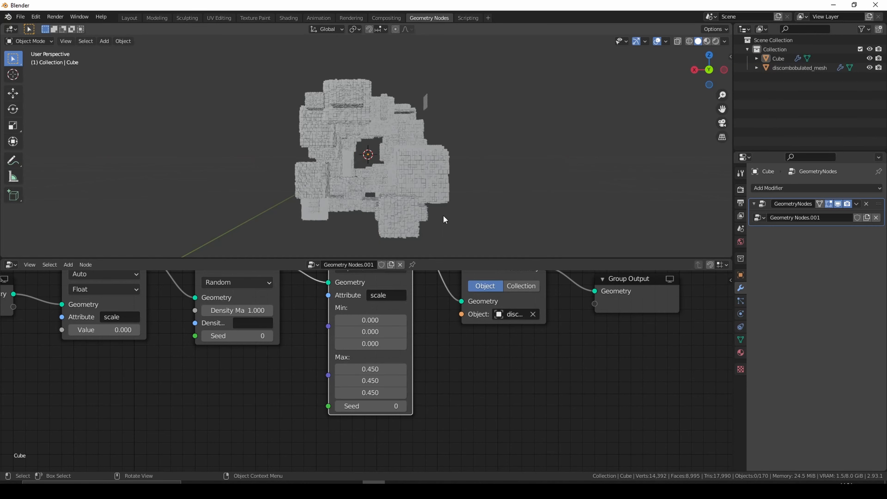
pyautogui.click(709, 70)
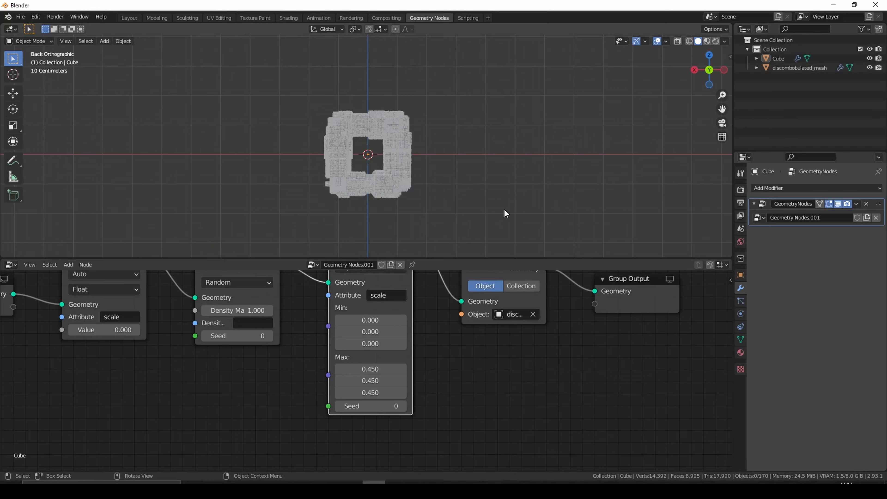
# - Switch to the Layout workspace and add a camera aligned with the back view
pyautogui.click(129, 17)
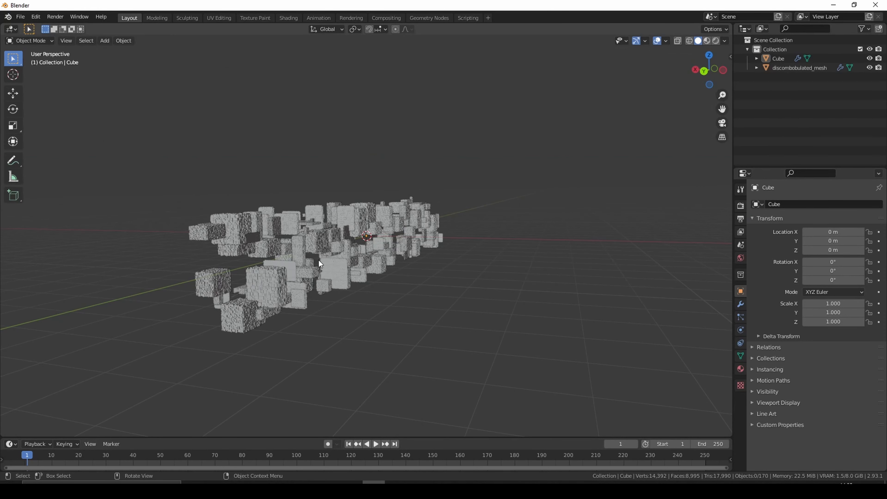
pyautogui.click(703, 70)
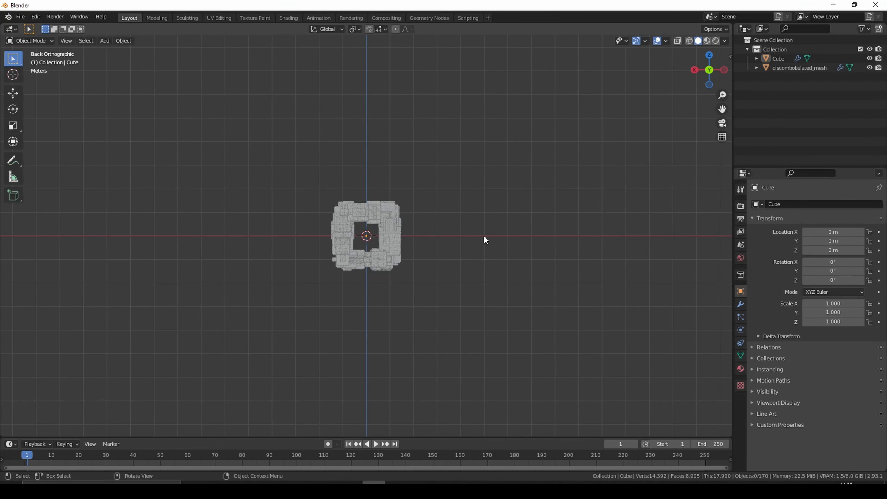
pyautogui.hotkey('shift', 'a')
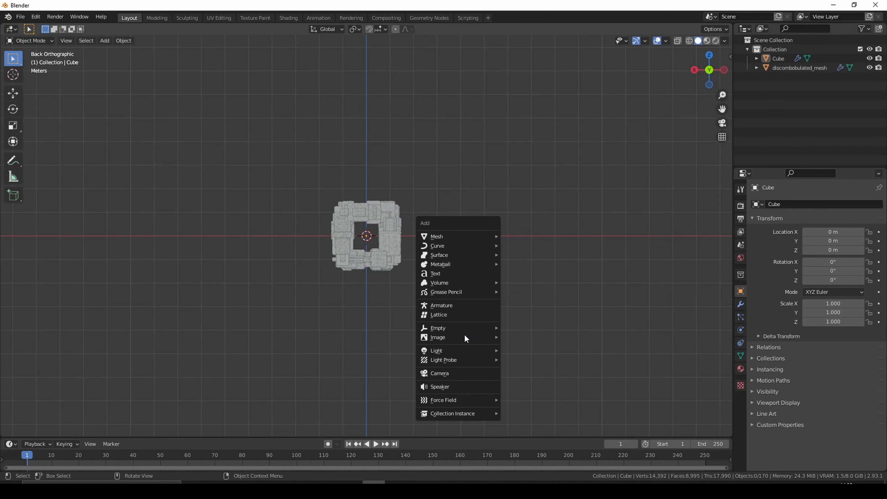
pyautogui.click(454, 372)
# - Try a Y location of -10 m for the camera, viewed from the top
pyautogui.moveTo(711, 70); pyautogui.dragTo(709, 53)
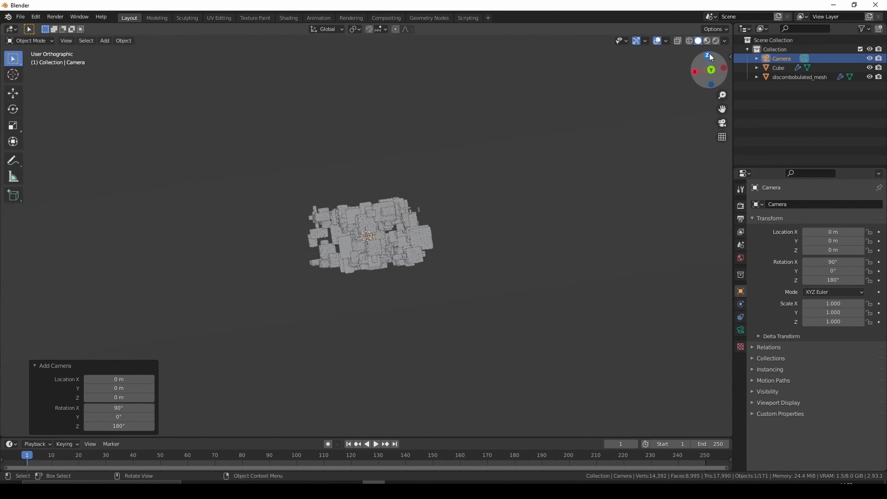
pyautogui.click(709, 54)
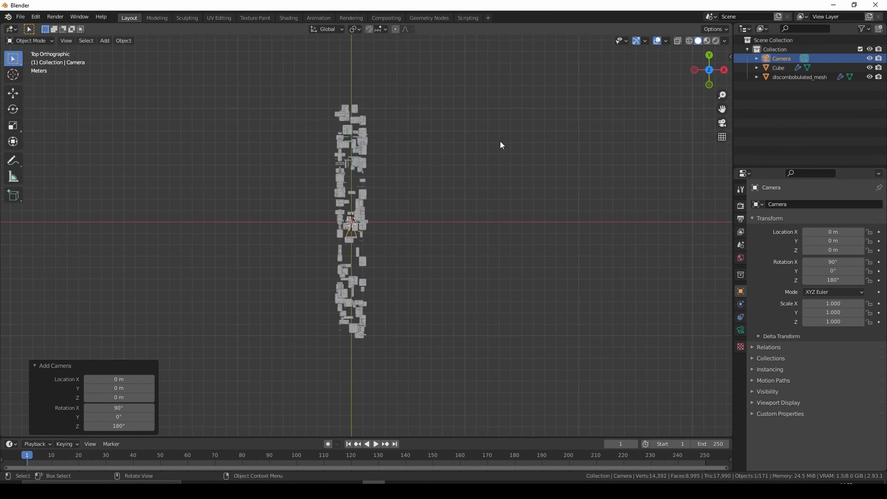
pyautogui.scroll(2, 500, 141)
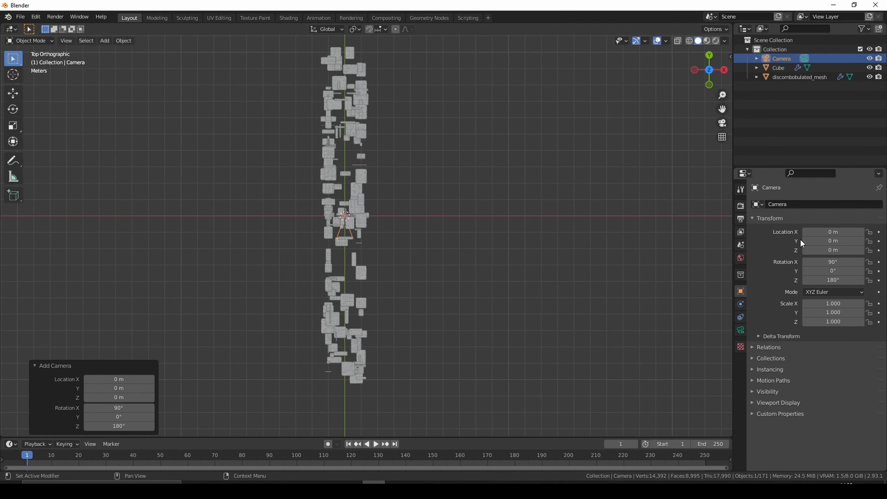
pyautogui.keyDown('shift'); pyautogui.moveTo(531, 198); pyautogui.dragTo(530, 215, button='middle'); pyautogui.keyUp('shift')
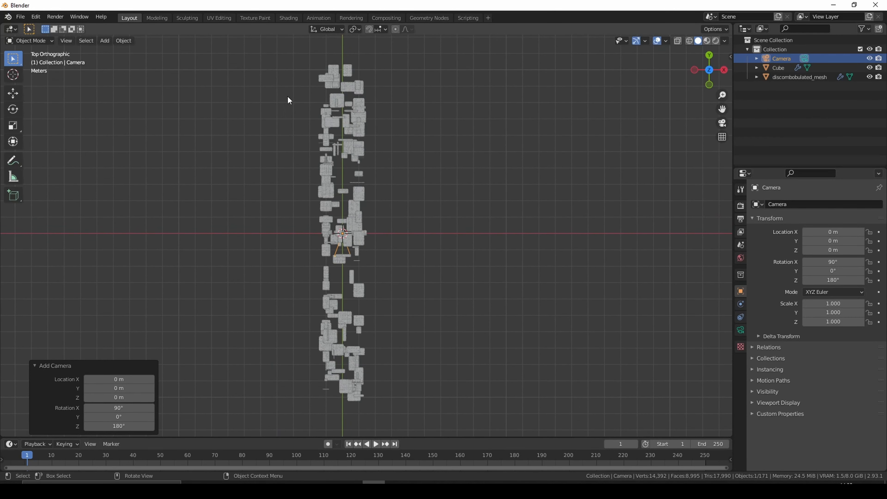
pyautogui.moveTo(839, 241); pyautogui.dragTo(885, 241)
pyautogui.click(828, 243)
pyautogui.press('BackSpace')
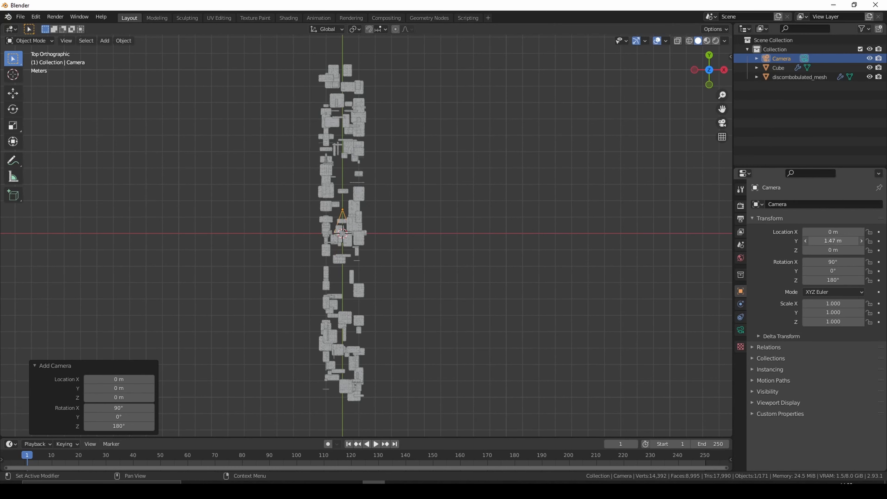
pyautogui.write('-10')
pyautogui.press('Return')
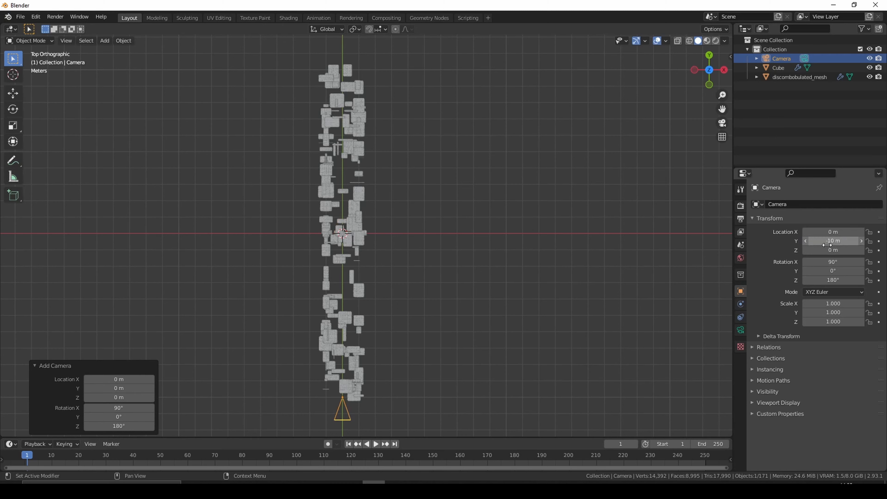
# - Set the camera's Y location to 10 m
pyautogui.click(826, 245)
pyautogui.press('BackSpace')
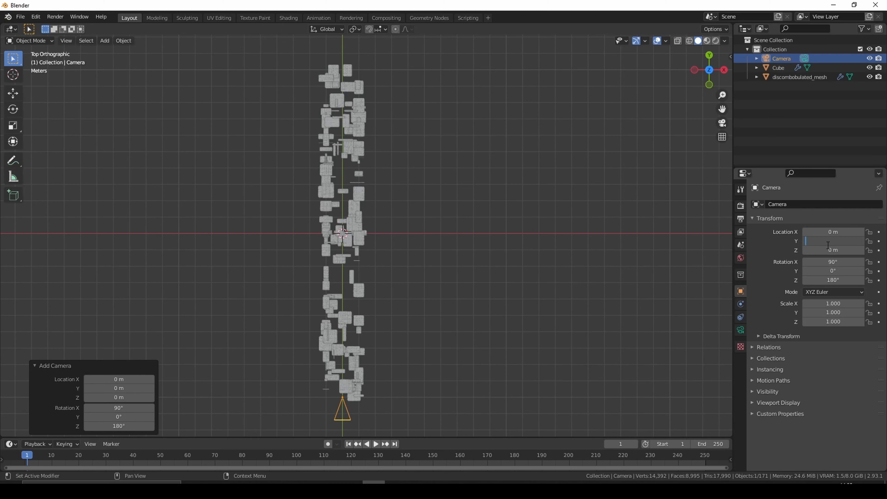
pyautogui.write('10')
pyautogui.press('Return')
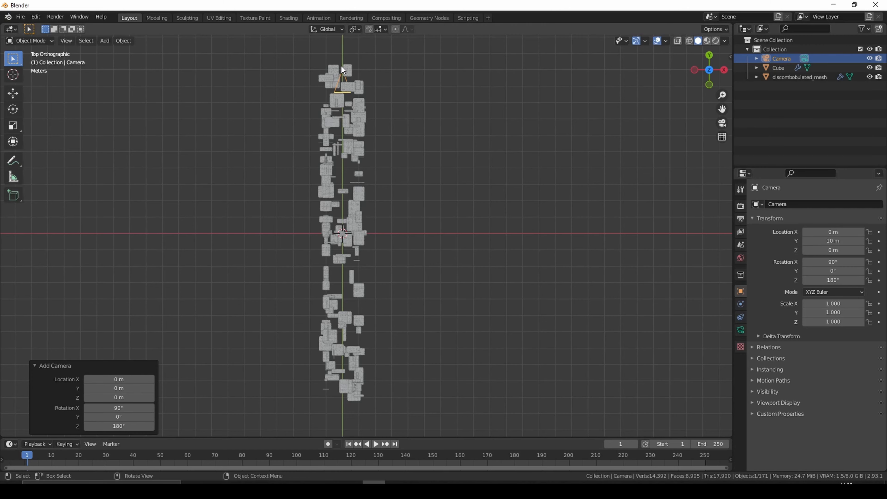
# - Examine the inside of the greeble tunnel through the active camera, and leave the camera view
pyautogui.click(709, 55)
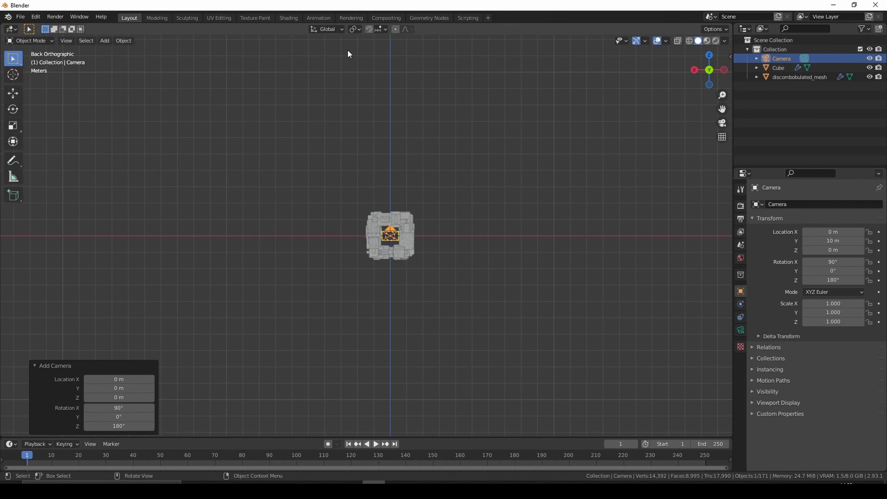
pyautogui.click(63, 40)
pyautogui.moveTo(99, 133)
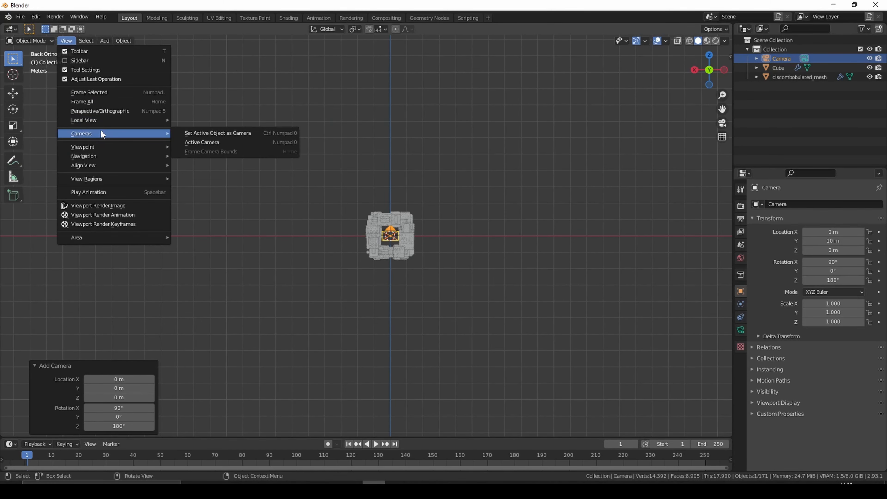
pyautogui.click(201, 142)
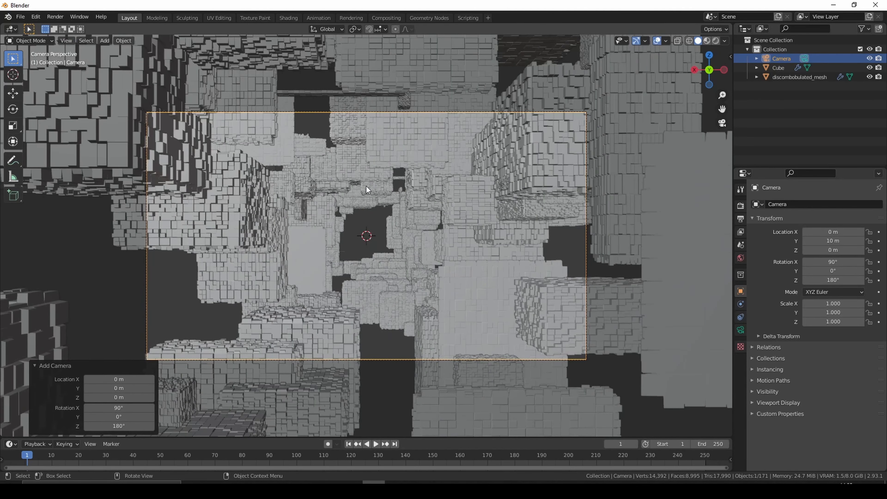
pyautogui.moveTo(366, 186); pyautogui.dragTo(282, 319, button='middle')
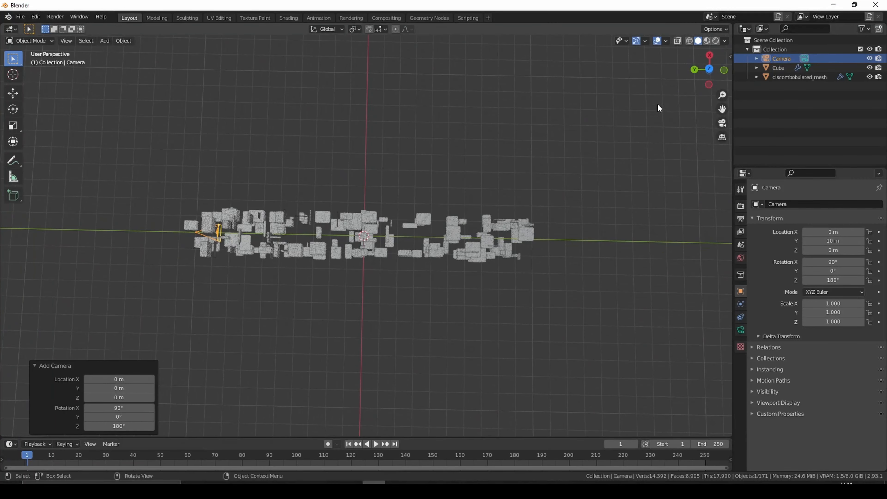
# - Add a mesh plane at the origin in the top view and set its viewport display to Wire
pyautogui.click(709, 68)
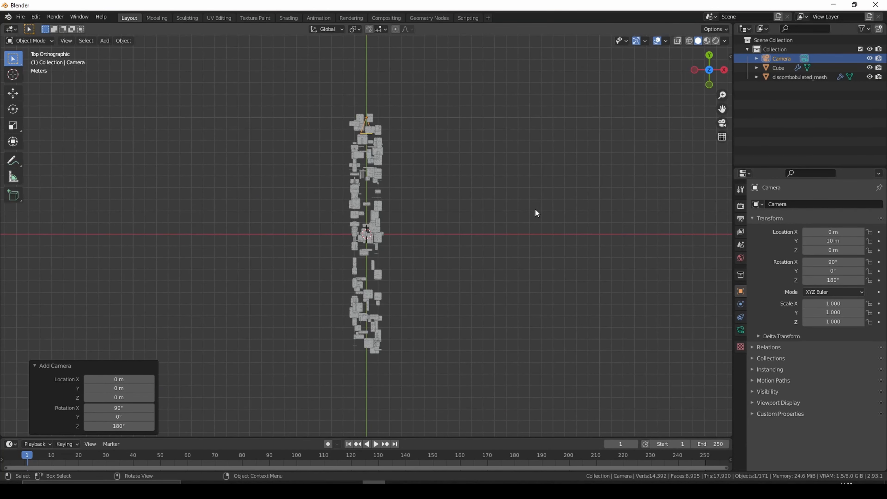
pyautogui.click(533, 222)
pyautogui.hotkey('shift', 'a')
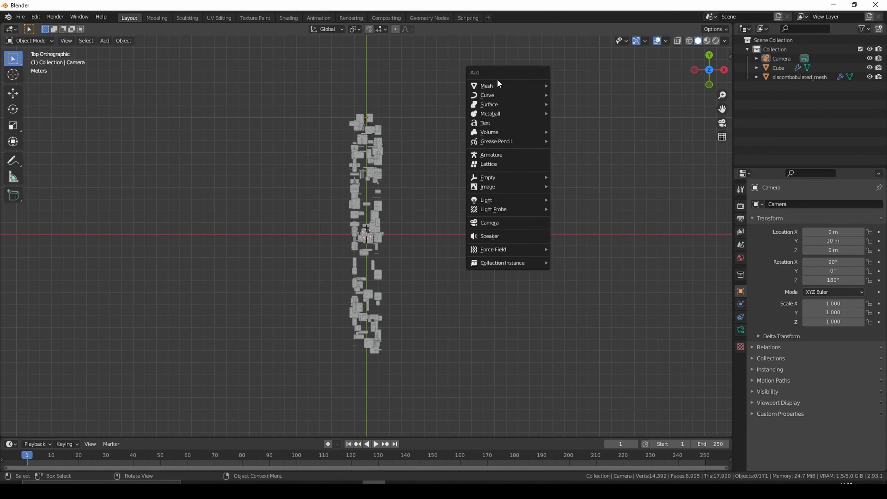
pyautogui.moveTo(496, 84)
pyautogui.click(587, 85)
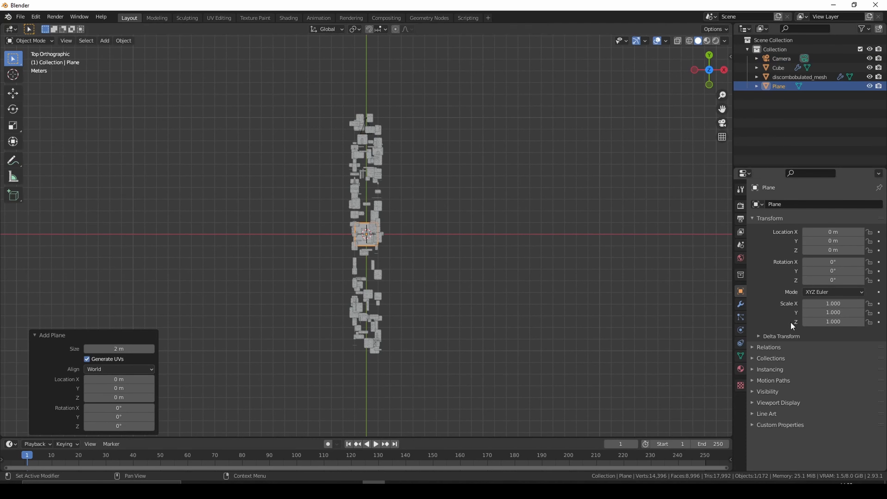
pyautogui.click(763, 402)
pyautogui.scroll(-5, 770, 350)
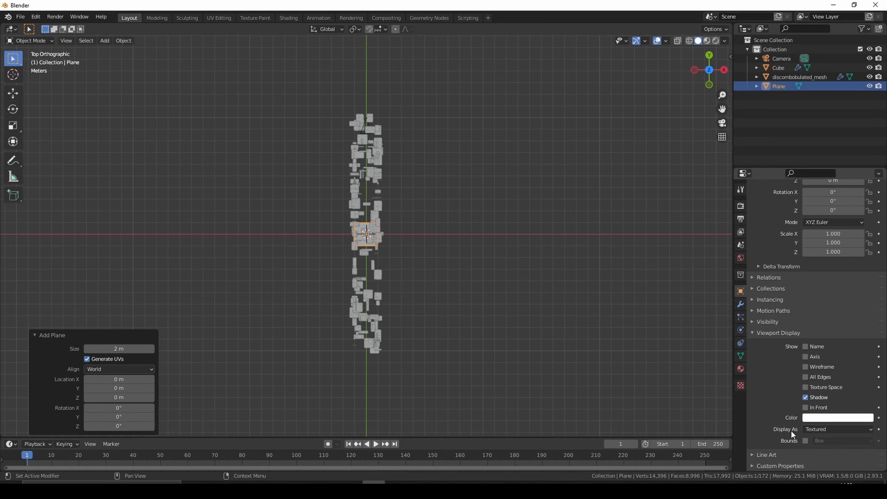
pyautogui.click(815, 430)
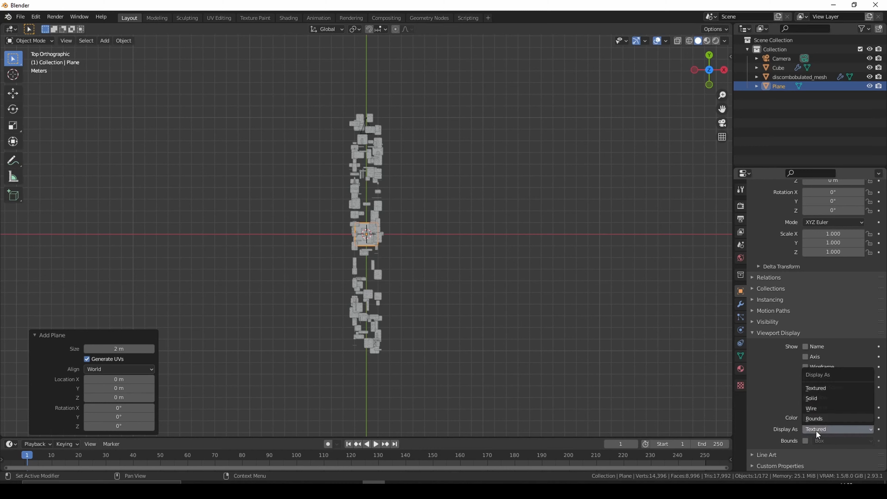
pyautogui.click(828, 409)
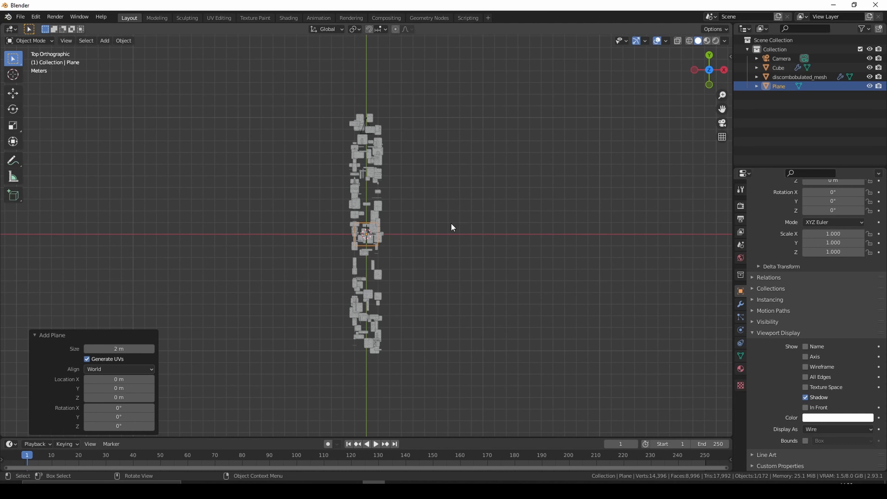
# - Scale the plane uniformly by a factor of 10
pyautogui.write('s10')
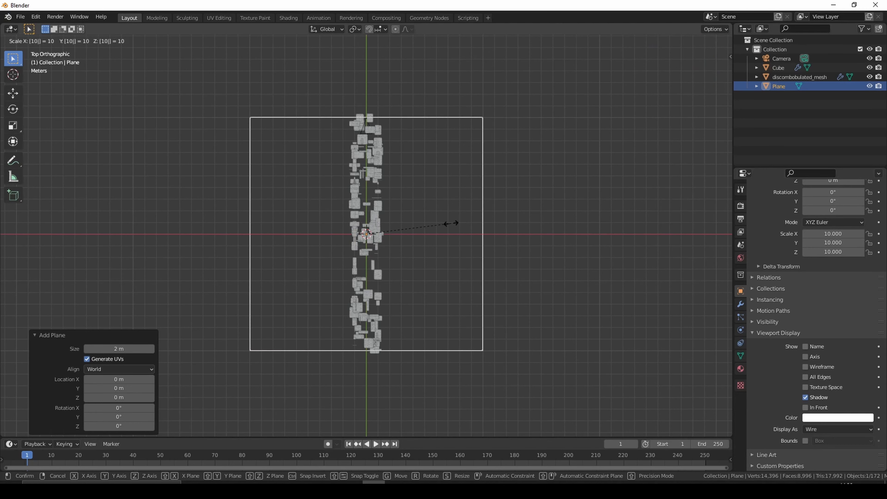
pyautogui.press('Return')
pyautogui.moveTo(380, 297); pyautogui.dragTo(493, 281, button='middle')
# - Hide the Camera and the discombobulated_mesh object in the viewport, leaving nothing selected
pyautogui.click(478, 295)
pyautogui.click(847, 67)
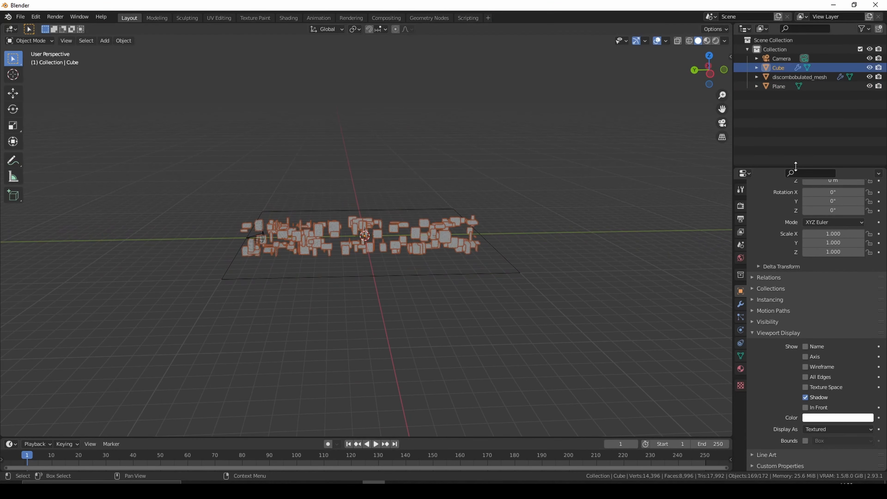
pyautogui.click(869, 58)
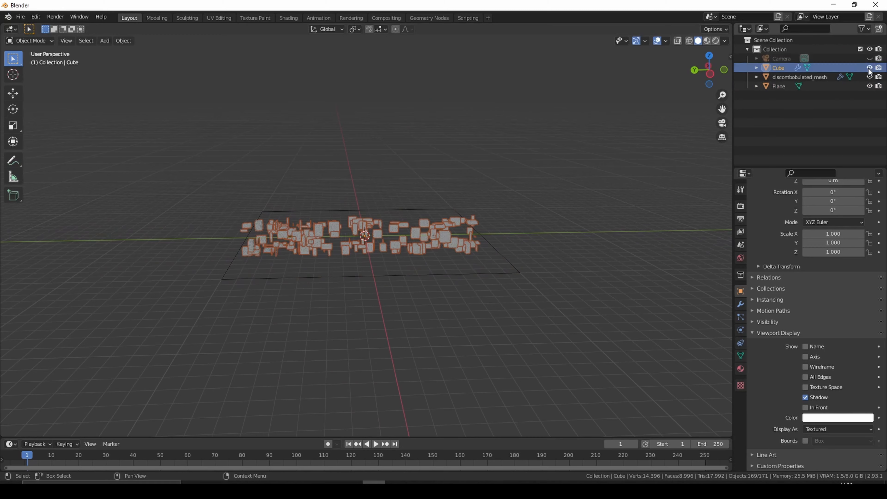
pyautogui.click(869, 77)
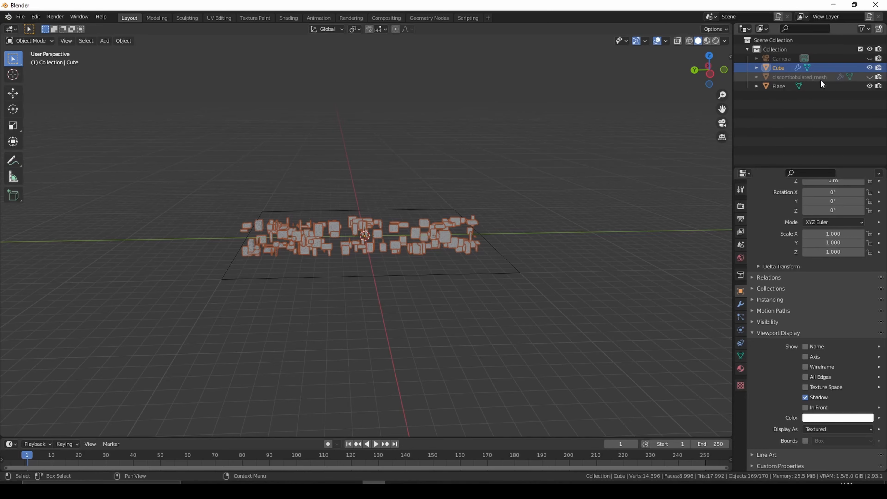
pyautogui.click(531, 297)
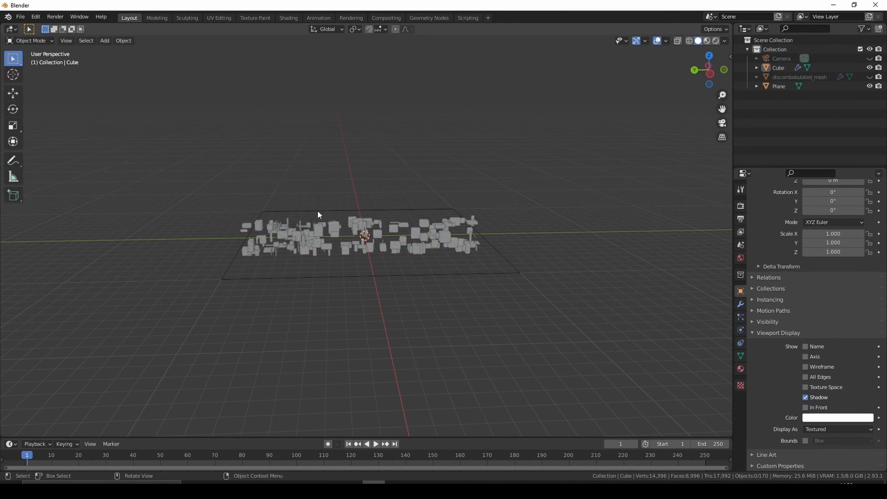
# - Move the greeble tunnel and the plane together into a new collection named "loop 1"
pyautogui.moveTo(235, 186); pyautogui.dragTo(536, 304)
pyautogui.moveTo(272, 248); pyautogui.dragTo(402, 291, button='middle')
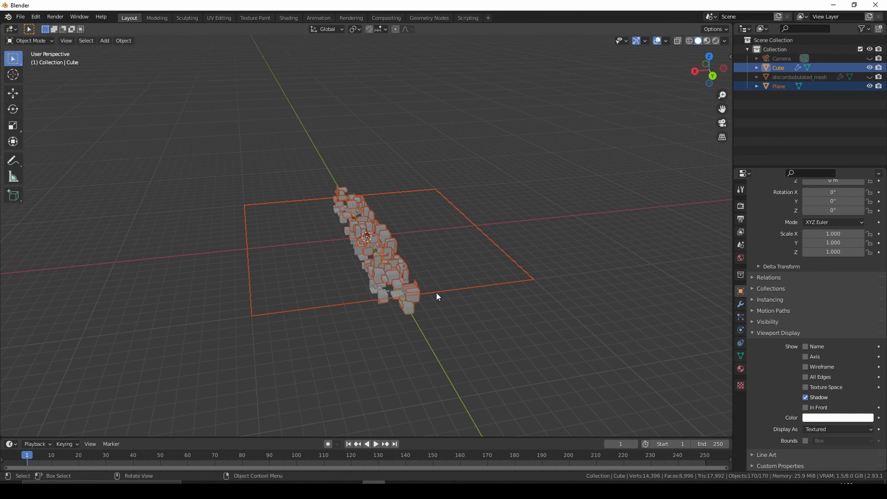
pyautogui.press('m')
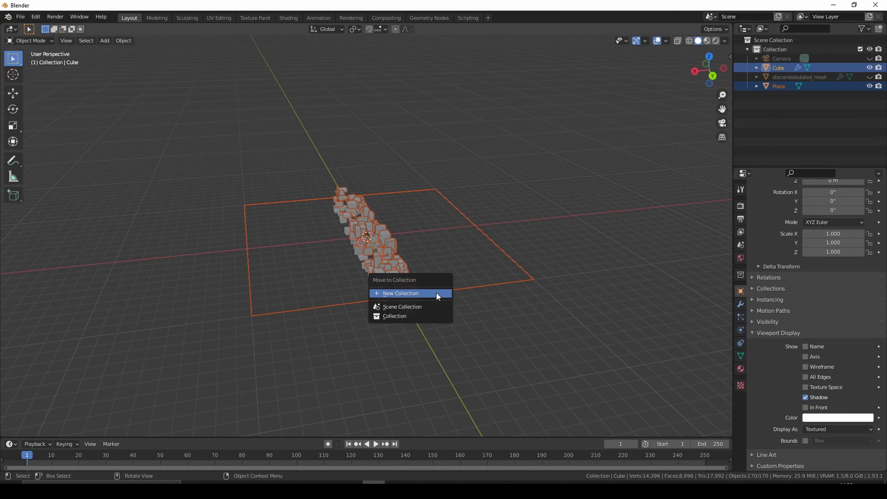
pyautogui.click(437, 294)
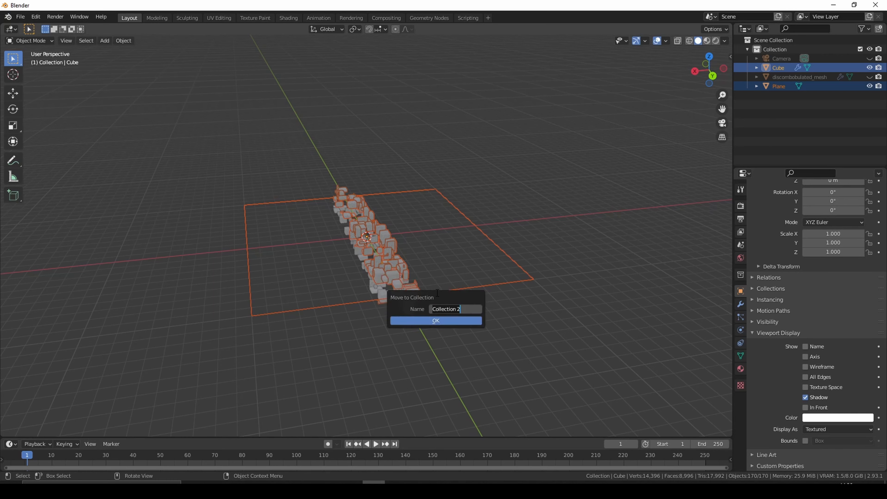
pyautogui.press('BackSpace')
pyautogui.write('loop 1')
pyautogui.click(436, 321)
pyautogui.click(503, 266)
# - Add a Plain Axes empty at the world origin
pyautogui.moveTo(575, 320); pyautogui.dragTo(475, 228, button='middle')
pyautogui.press('a')
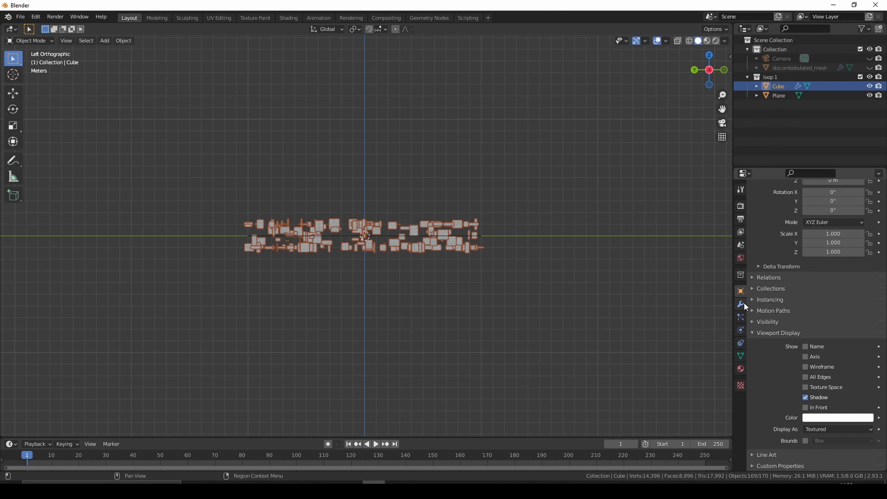
pyautogui.click(543, 301)
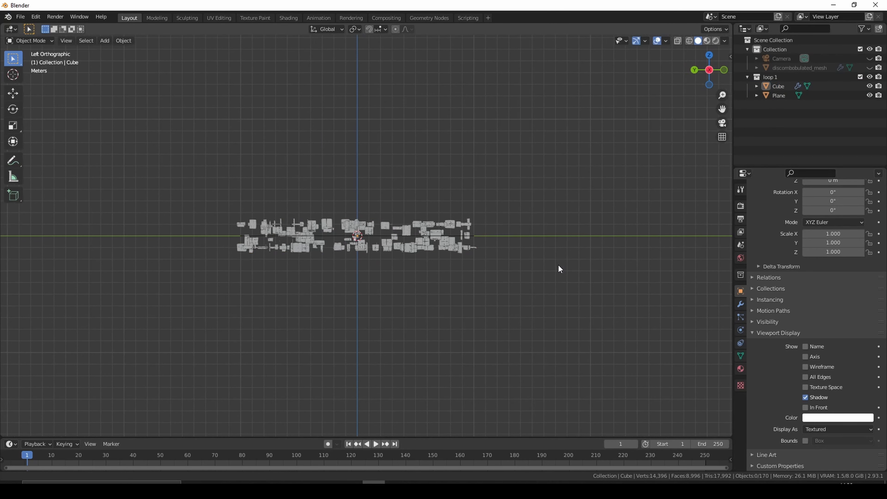
pyautogui.keyDown('shift'); pyautogui.moveTo(557, 264); pyautogui.dragTo(464, 273, button='middle'); pyautogui.keyUp('shift')
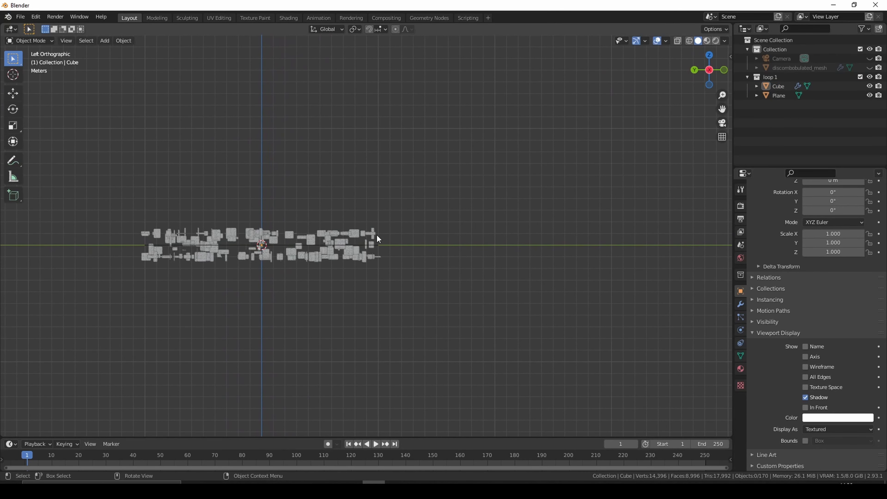
pyautogui.hotkey('shift', 'a')
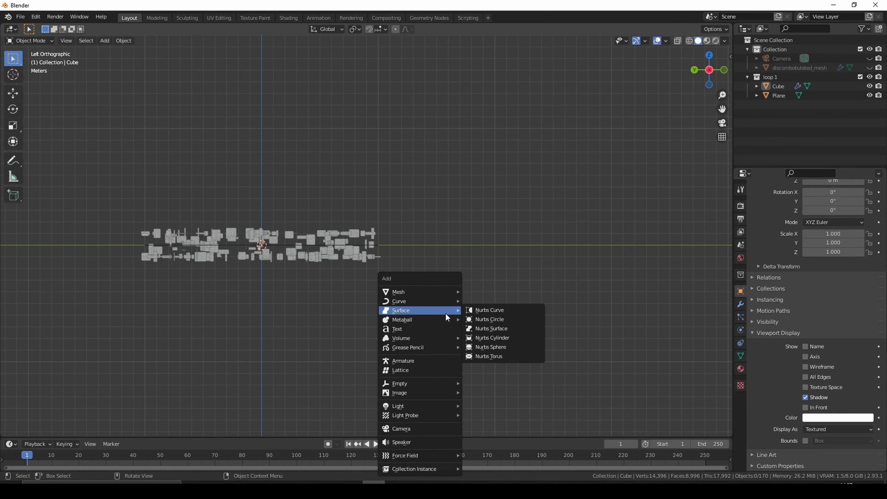
pyautogui.moveTo(411, 385)
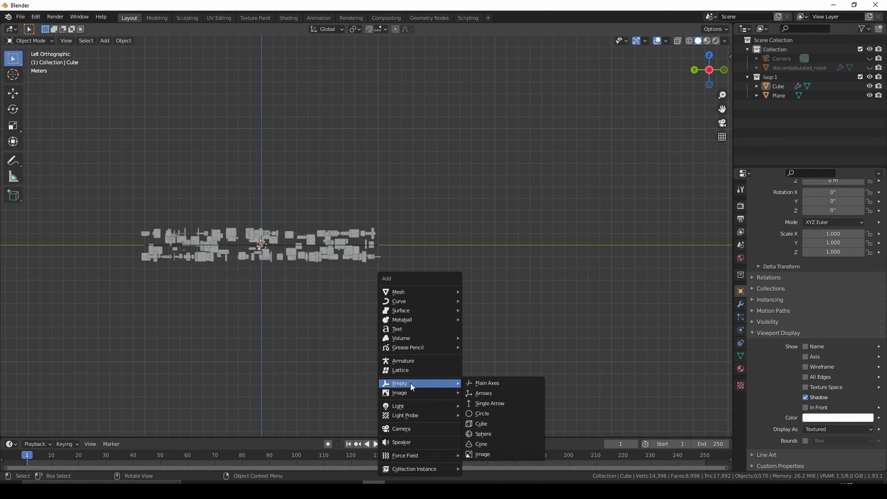
pyautogui.click(485, 381)
# - Set the empty's Y location to -10 m, at the far edge of the plane
pyautogui.click(709, 55)
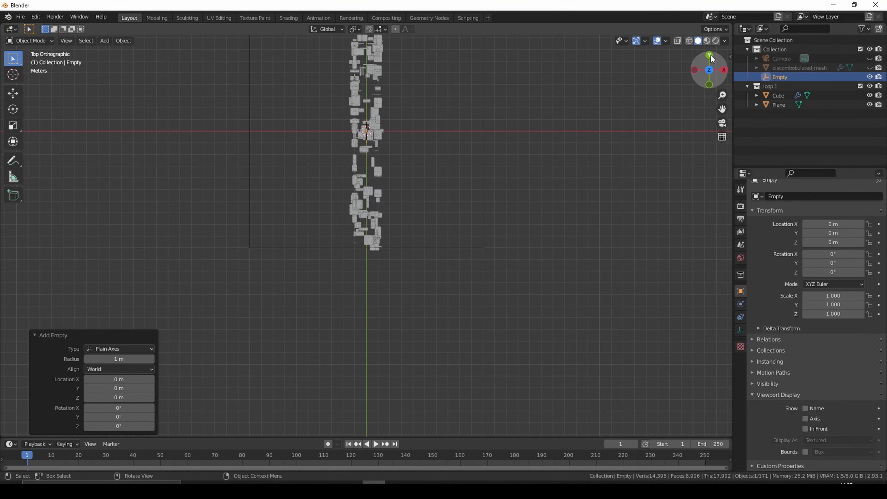
pyautogui.click(848, 233)
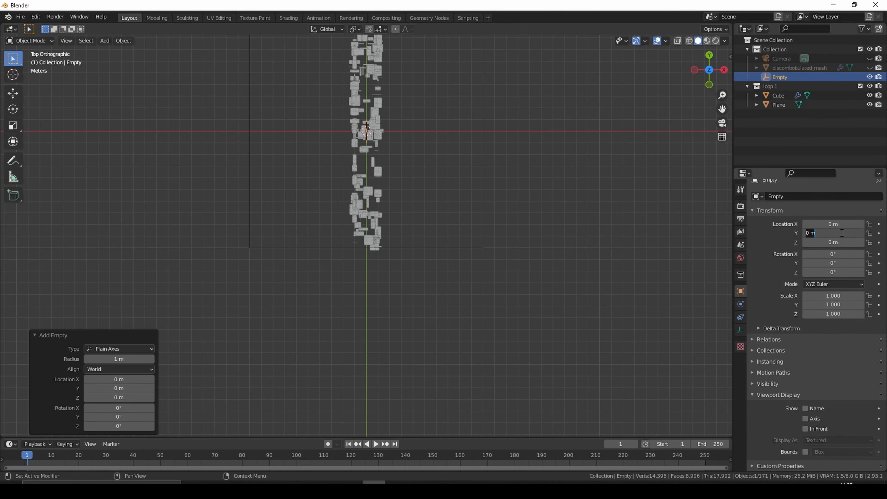
pyautogui.press('BackSpace')
pyautogui.write('-10')
pyautogui.press('Return')
pyautogui.moveTo(541, 261); pyautogui.dragTo(532, 237, button='middle')
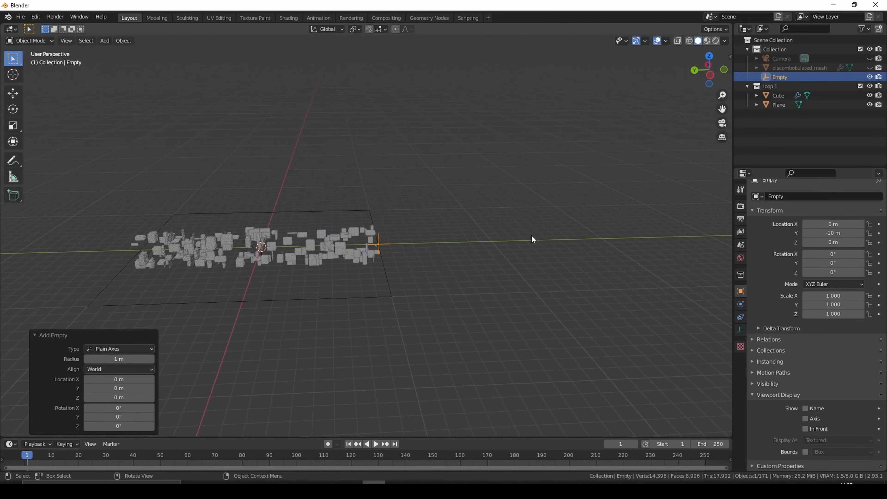
pyautogui.click(711, 76)
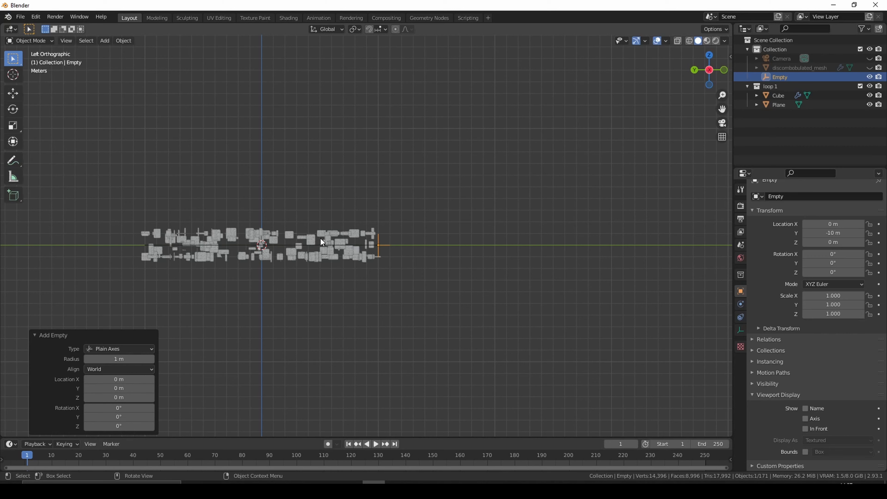
# - Add a Mirror modifier to the Cube in the loop 1 collection
pyautogui.click(330, 242)
pyautogui.click(774, 86)
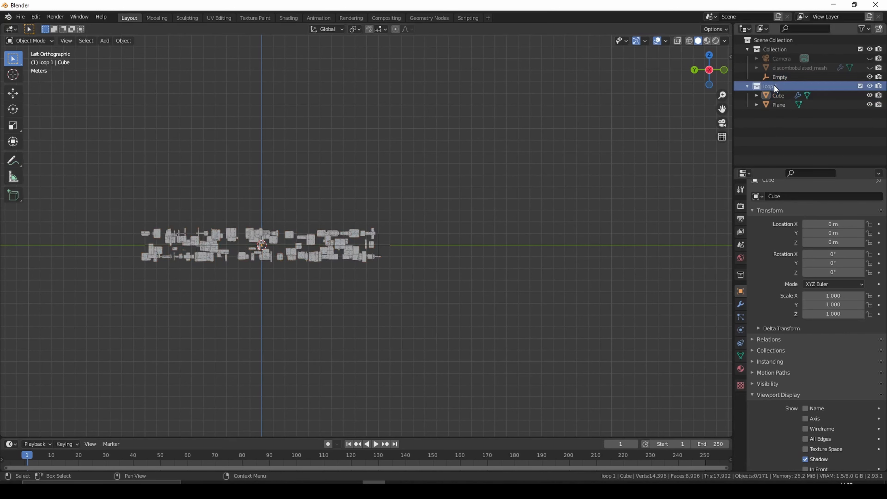
pyautogui.click(757, 132)
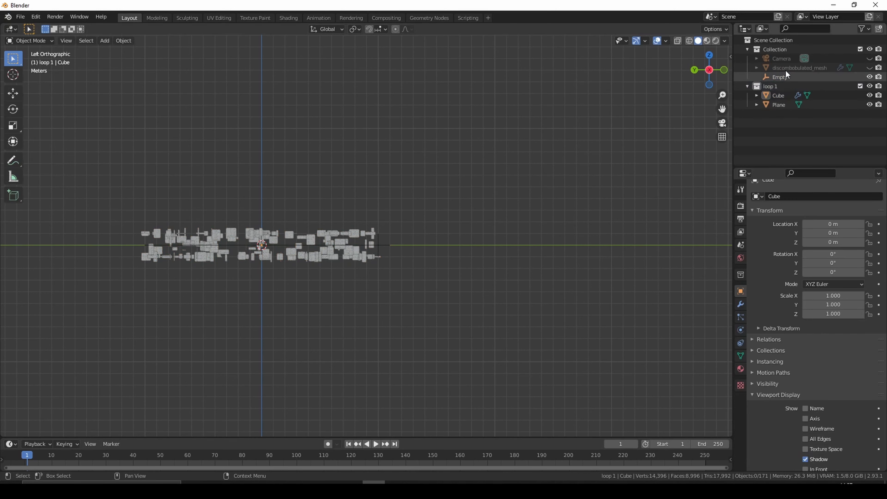
pyautogui.click(785, 93)
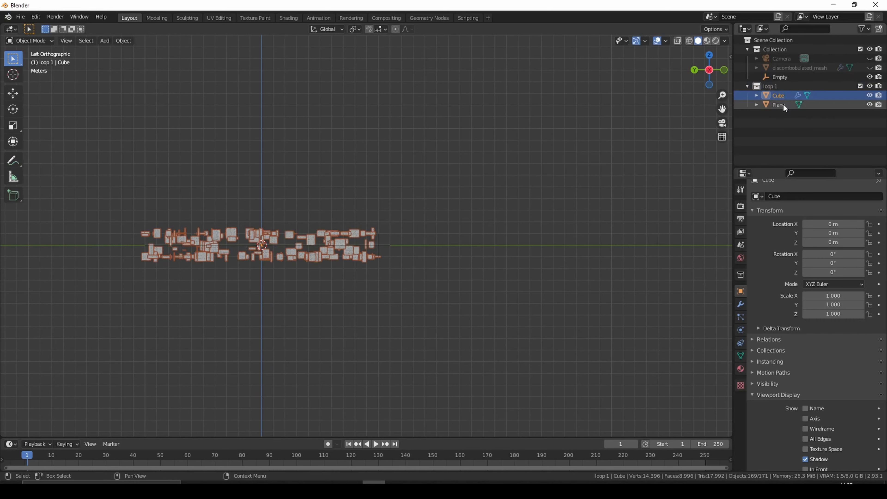
pyautogui.click(741, 304)
pyautogui.click(816, 205)
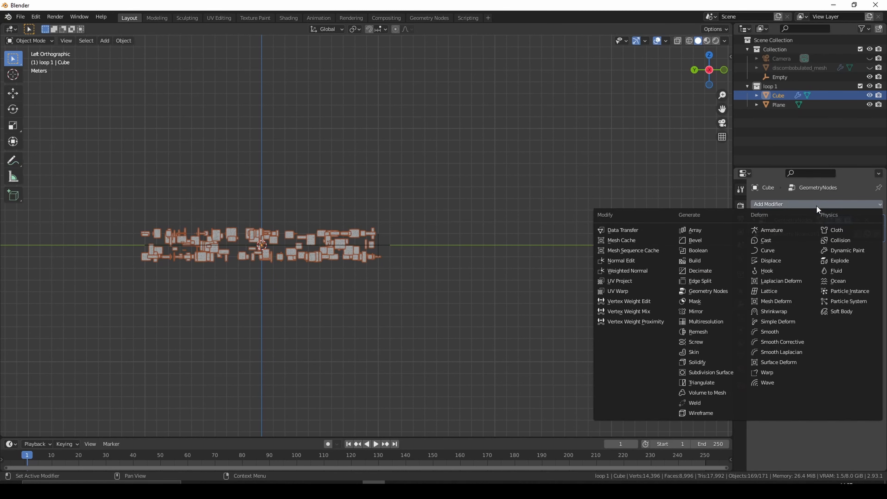
pyautogui.click(706, 312)
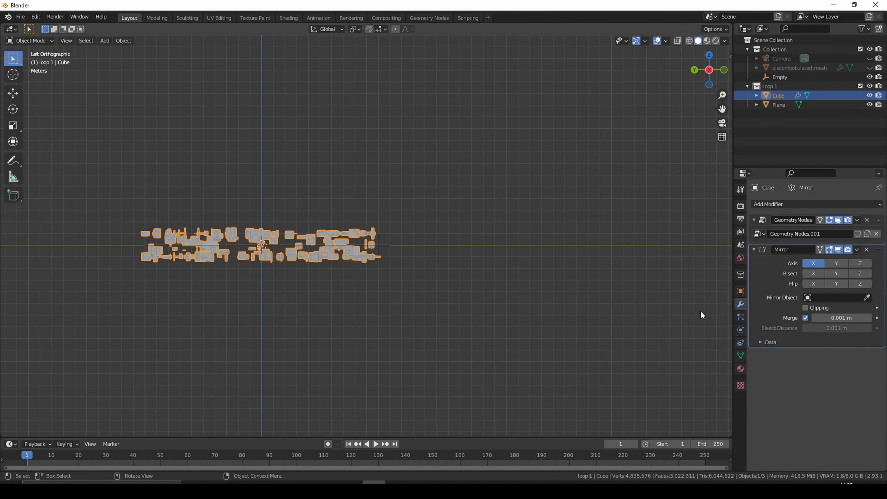
# - Use the Empty as the mirror object and mirror the tunnel on the Y axis only
pyautogui.click(809, 297)
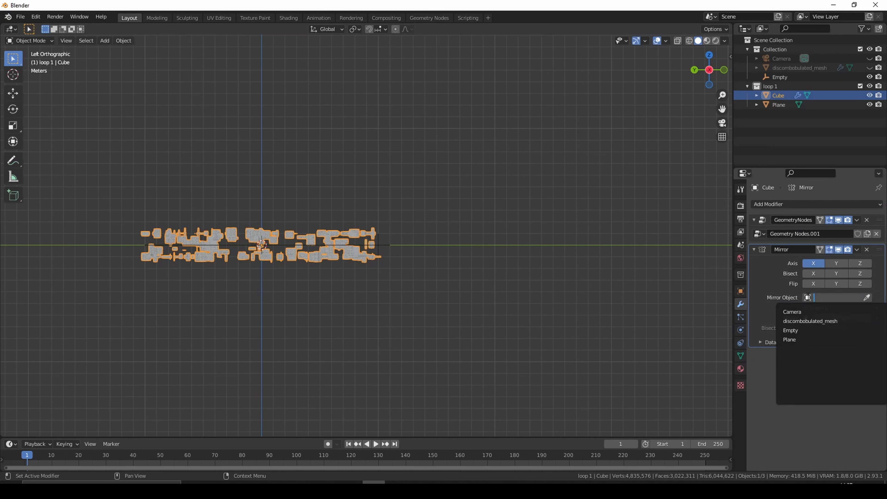
pyautogui.click(807, 330)
pyautogui.click(813, 263)
pyautogui.click(837, 262)
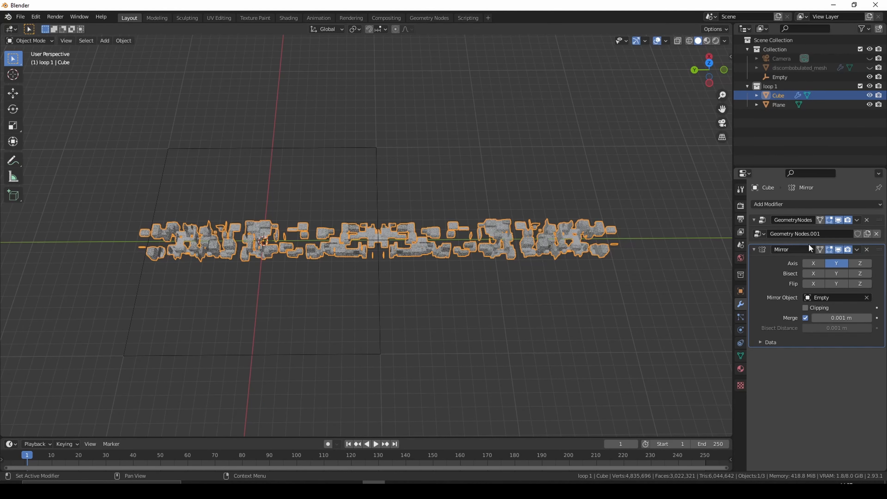
# - Add an Array modifier after the Mirror and set its relative offset X factor to 0
pyautogui.click(825, 203)
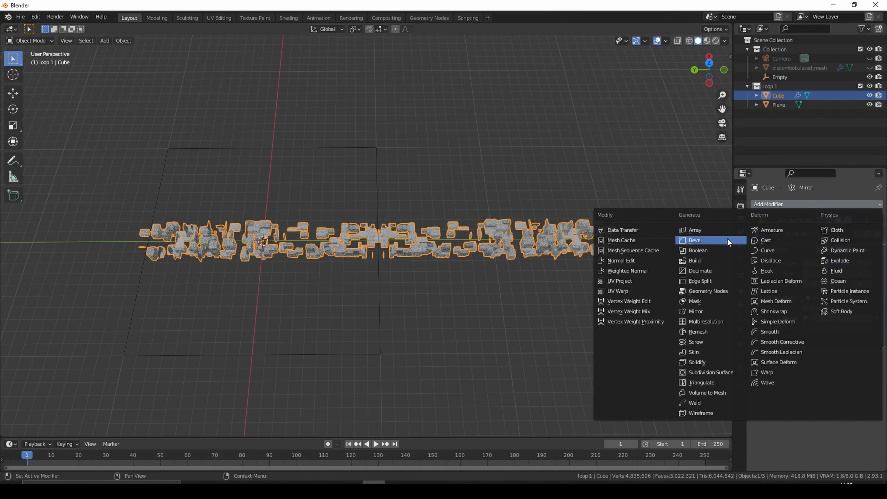
pyautogui.click(706, 228)
pyautogui.click(852, 408)
pyautogui.write('0')
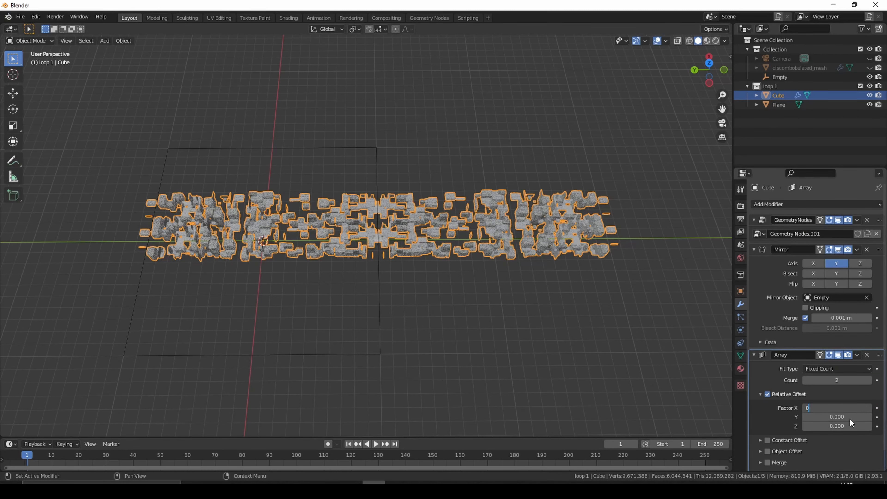
pyautogui.press('Return')
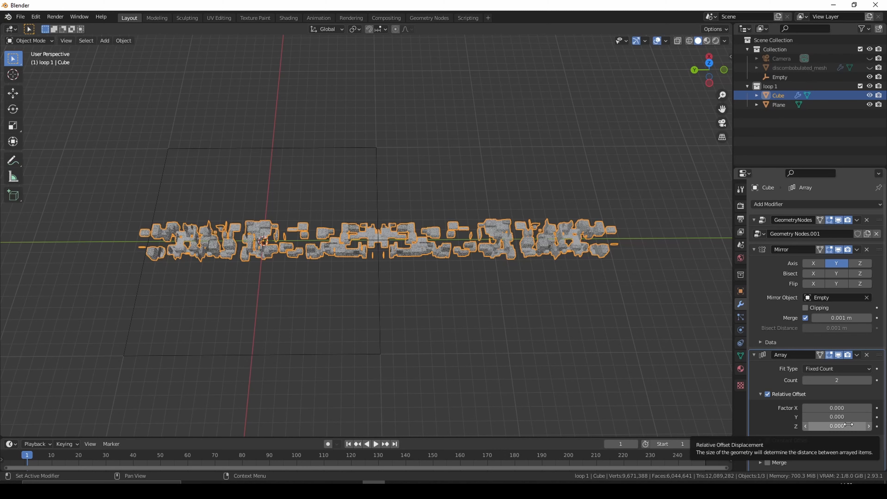
# - Set the Array's relative offset Y factor to -1 to extend the tunnel beyond the mirrored half
pyautogui.click(849, 418)
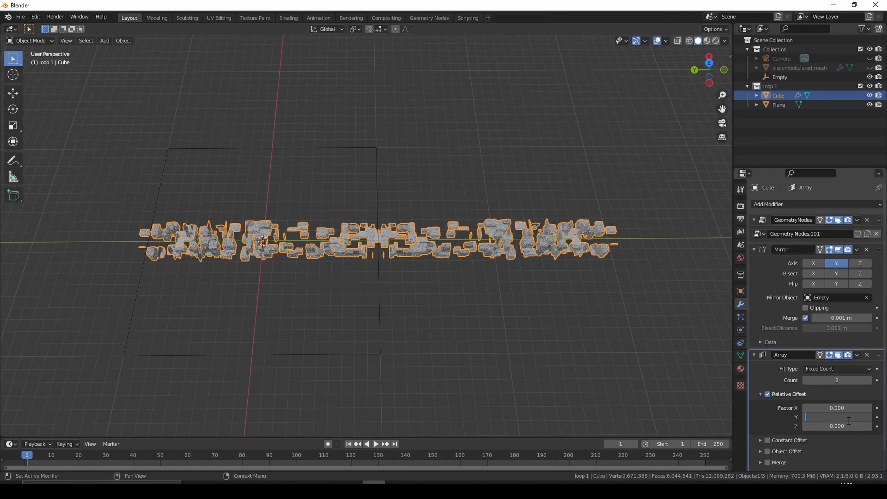
pyautogui.press('Return')
pyautogui.click(848, 418)
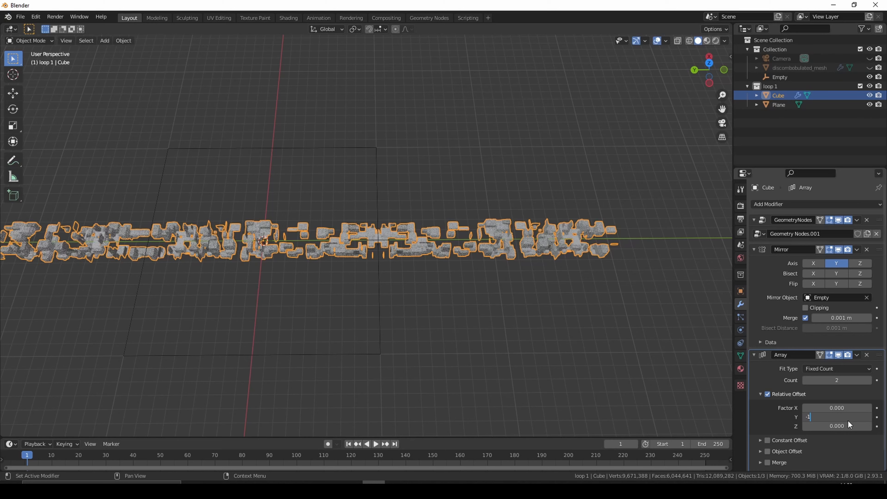
pyautogui.write('-1')
pyautogui.press('Return')
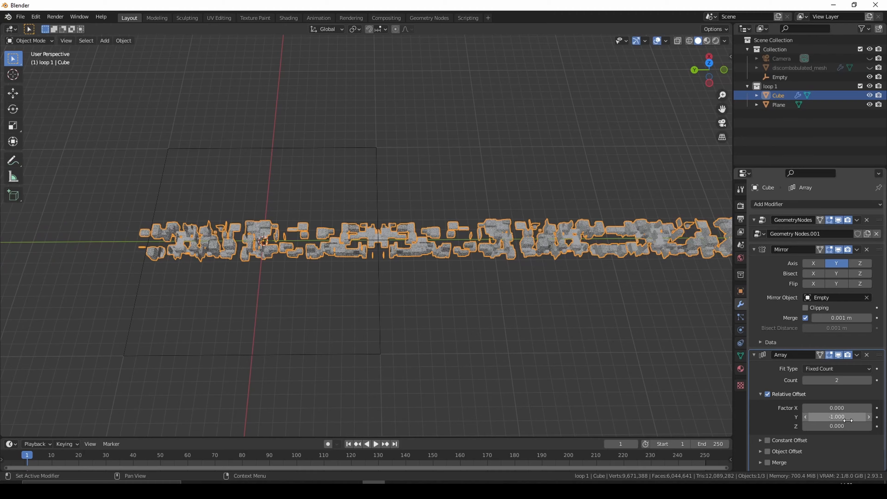
pyautogui.moveTo(629, 321); pyautogui.dragTo(656, 273, button='middle')
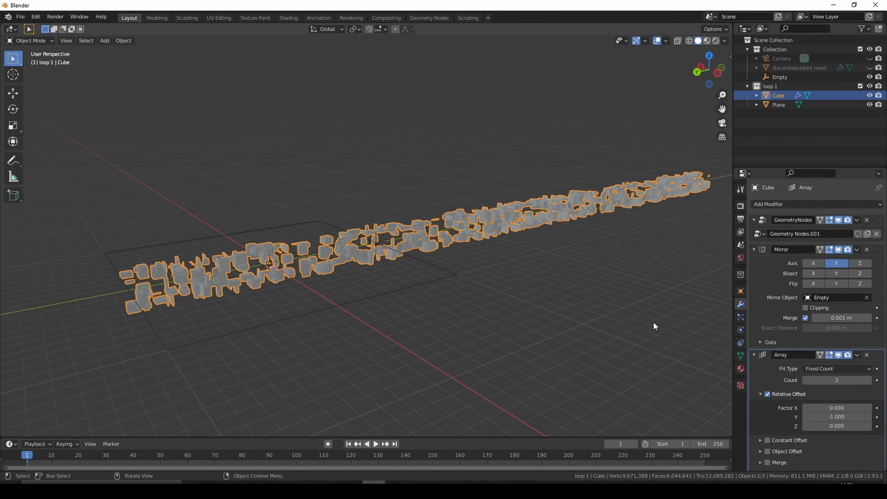
# - Turn off the Array modifier's display in the viewport and look at the tunnel from the top
pyautogui.click(848, 355)
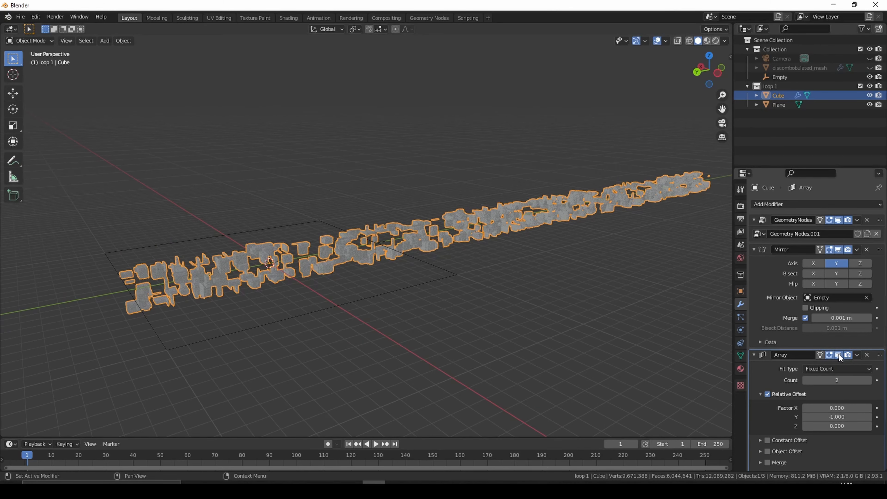
pyautogui.click(839, 354)
pyautogui.press('KP_7')
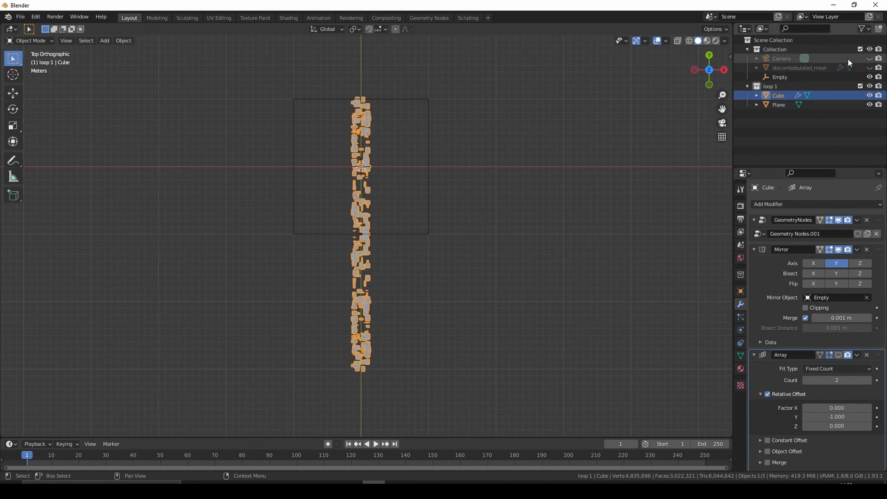
# - Unhide the Camera and the discombobulated_mesh object, and select the Camera
pyautogui.click(870, 59)
pyautogui.click(869, 68)
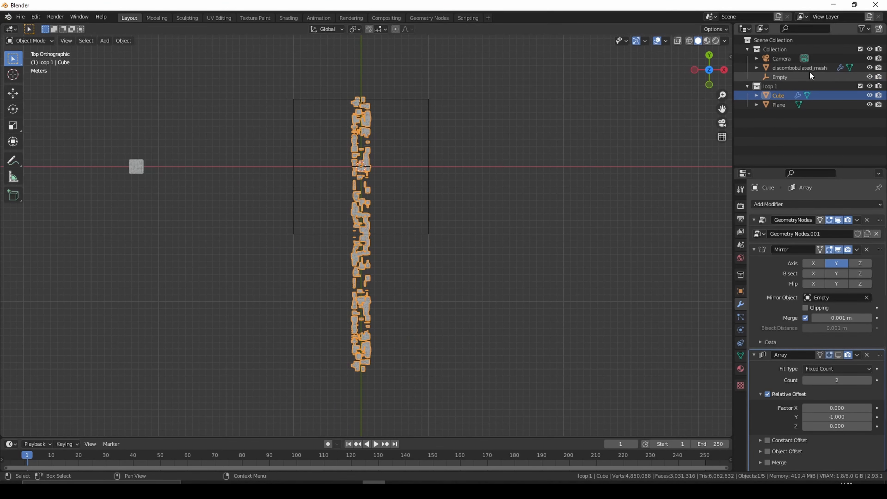
pyautogui.click(776, 56)
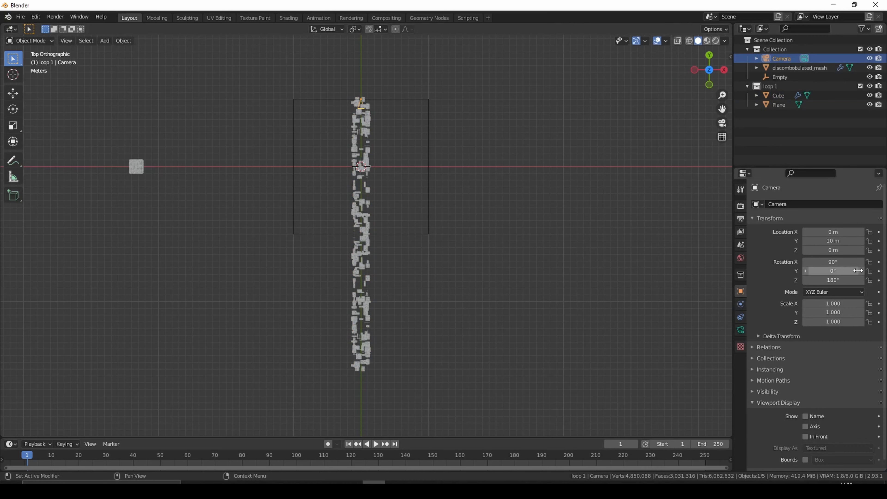
# - Set the Camera's Y location to -30 m and keyframe its location at frame 250
pyautogui.moveTo(833, 240); pyautogui.dragTo(747, 241)
pyautogui.doubleClick(842, 241)
pyautogui.press('BackSpace')
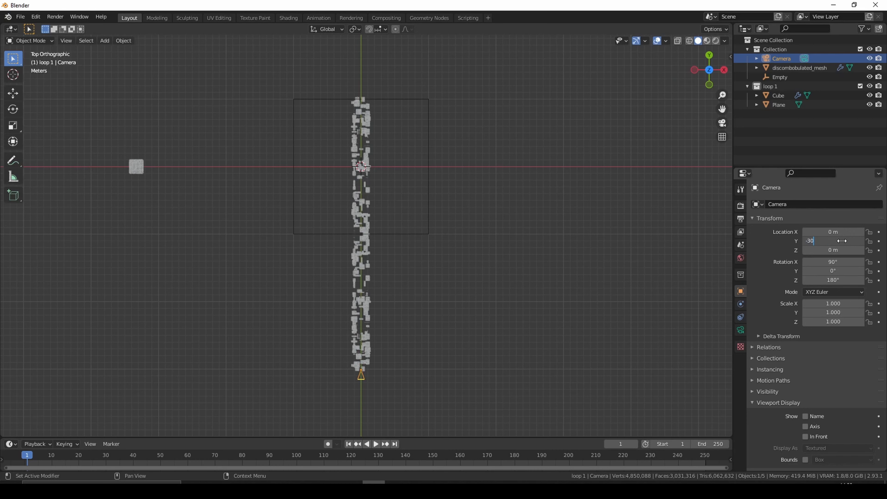
pyautogui.write('-30')
pyautogui.press('Return')
pyautogui.click(705, 456)
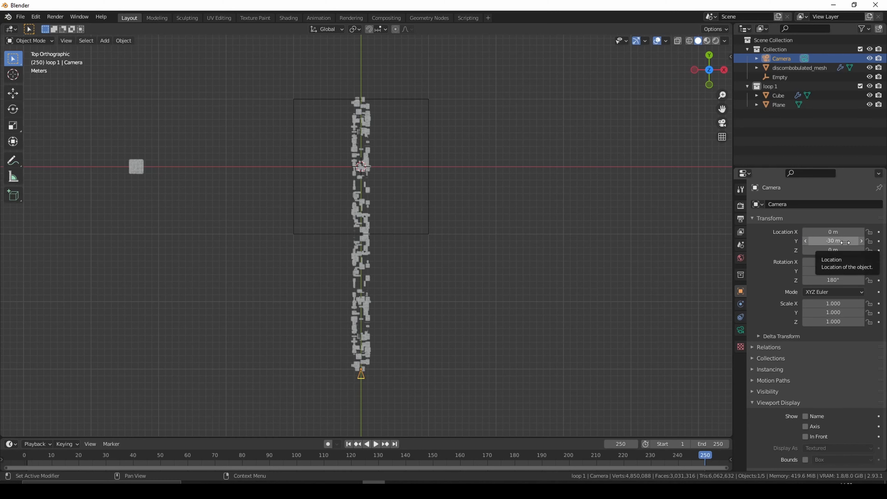
pyautogui.press('i')
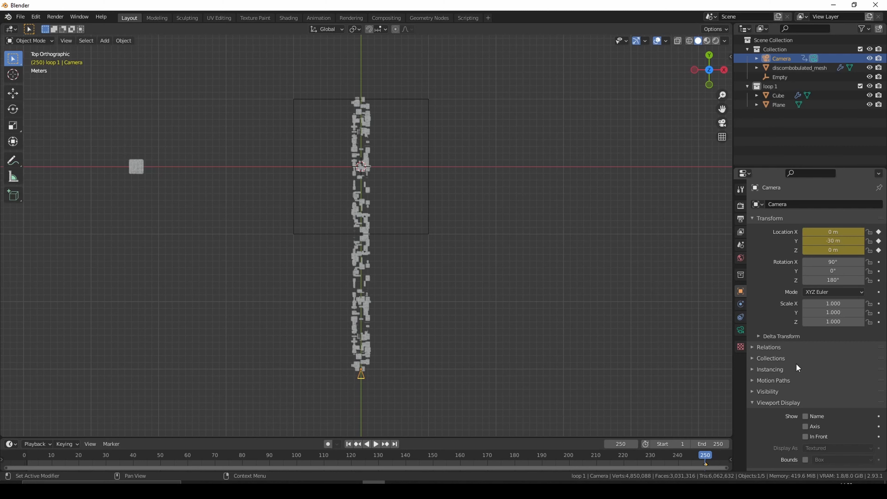
# - Return to frame 1, set the Camera's Y location to 10 m, and keyframe its location there
pyautogui.press('space')
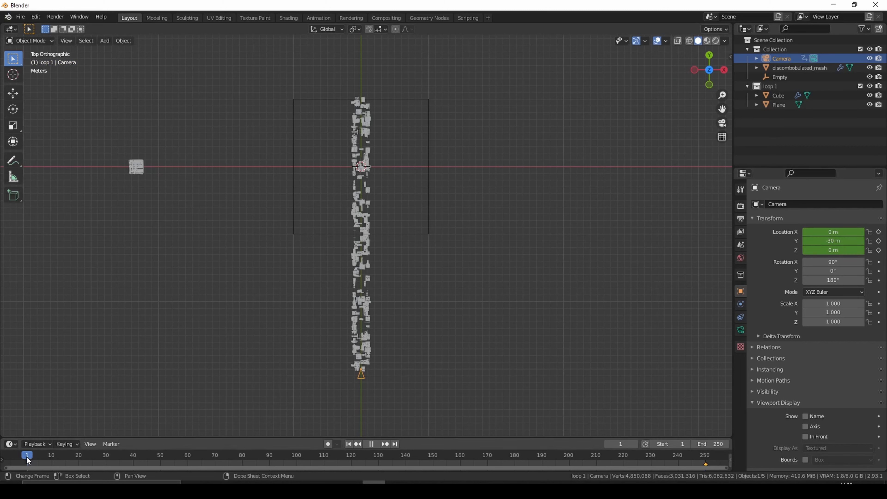
pyautogui.press('space')
pyautogui.click(841, 241)
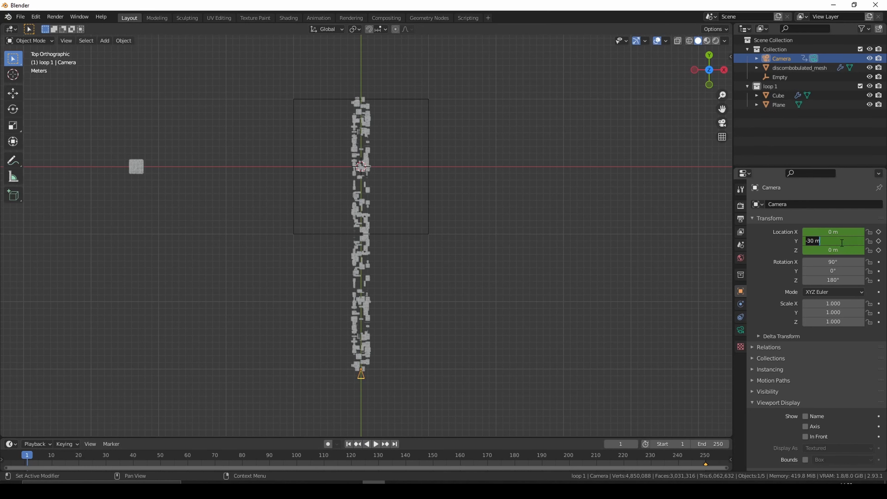
pyautogui.press('BackSpace')
pyautogui.write('10')
pyautogui.press('Return')
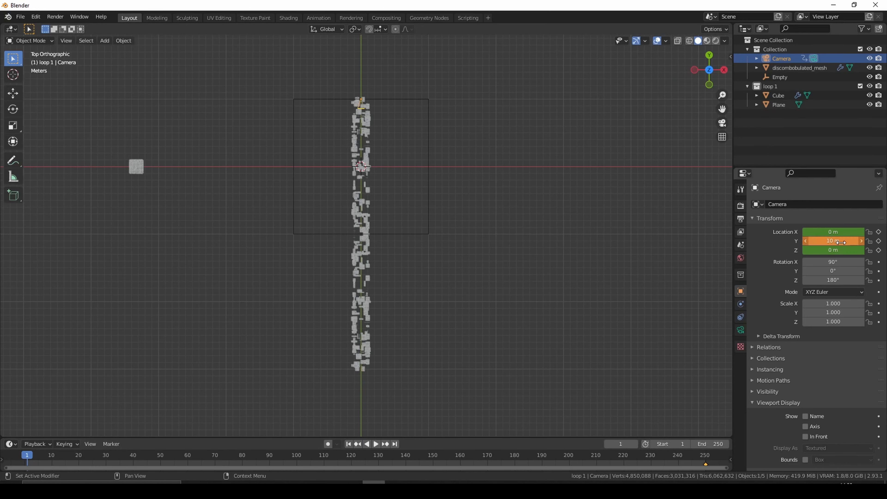
pyautogui.press('i')
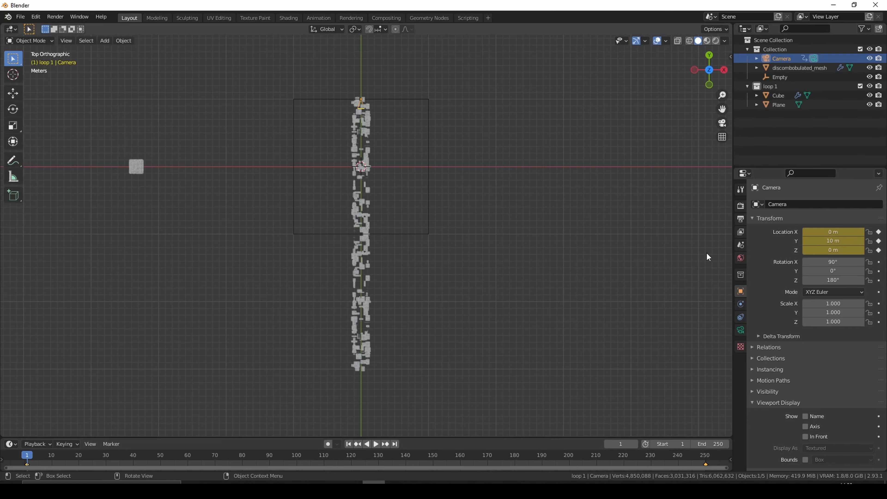
# - Look through the active camera and enlarge its frame in the viewport
pyautogui.click(70, 41)
pyautogui.moveTo(100, 136)
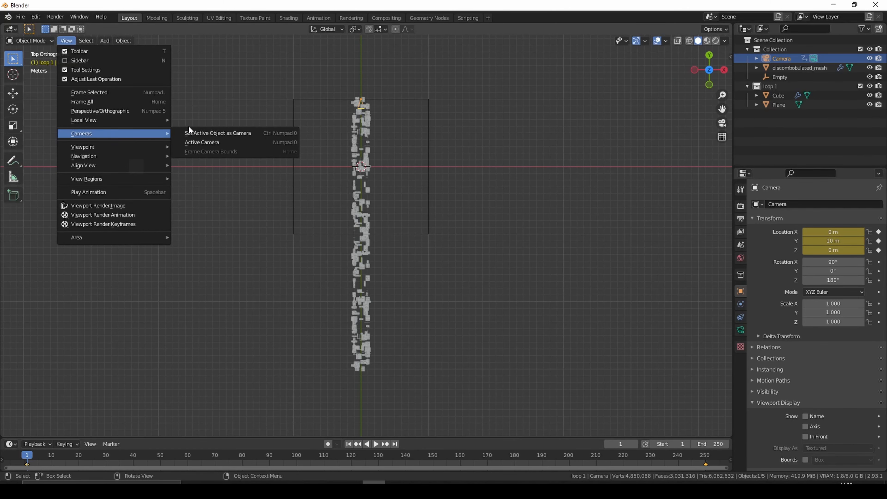
pyautogui.click(217, 141)
pyautogui.scroll(5, 443, 212)
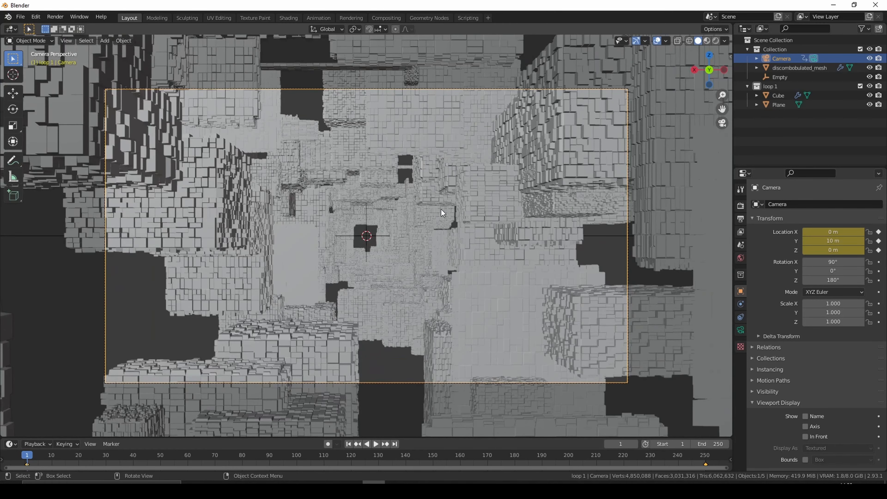
# - Set the camera's focal length to 17 mm and preview the fly-through animation
pyautogui.click(740, 329)
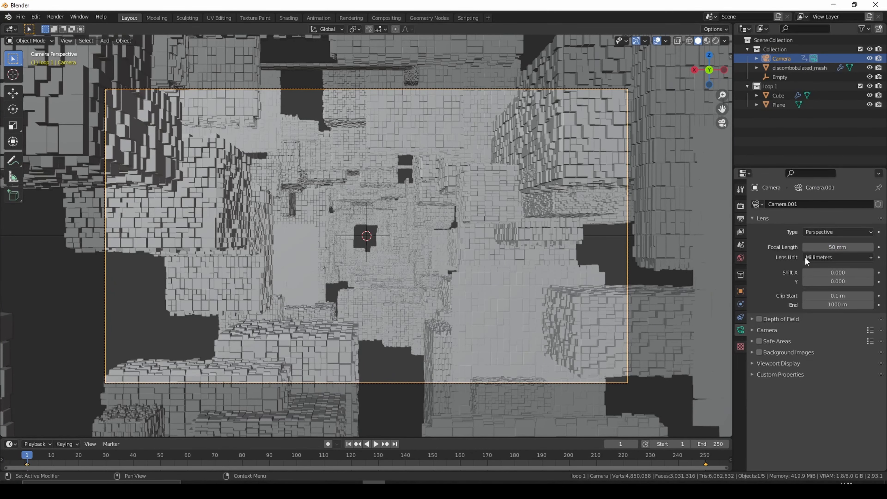
pyautogui.click(832, 247)
pyautogui.press('BackSpace')
pyautogui.write('17')
pyautogui.press('Return')
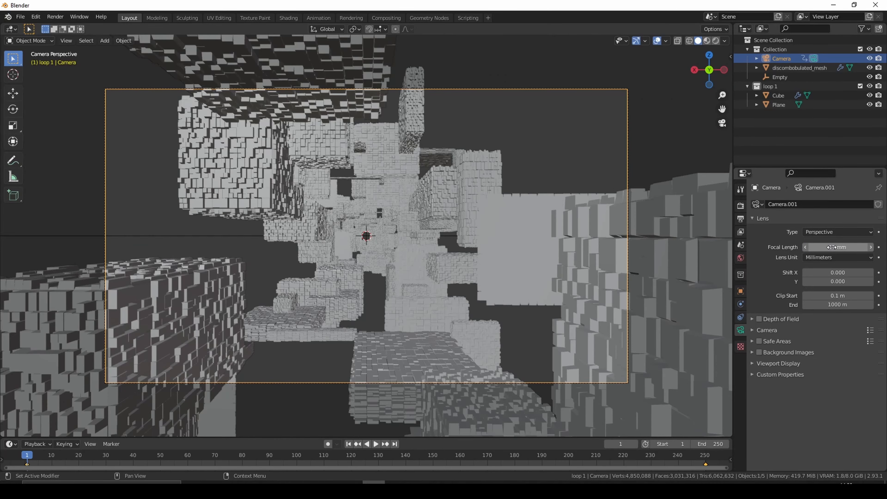
pyautogui.press('space')
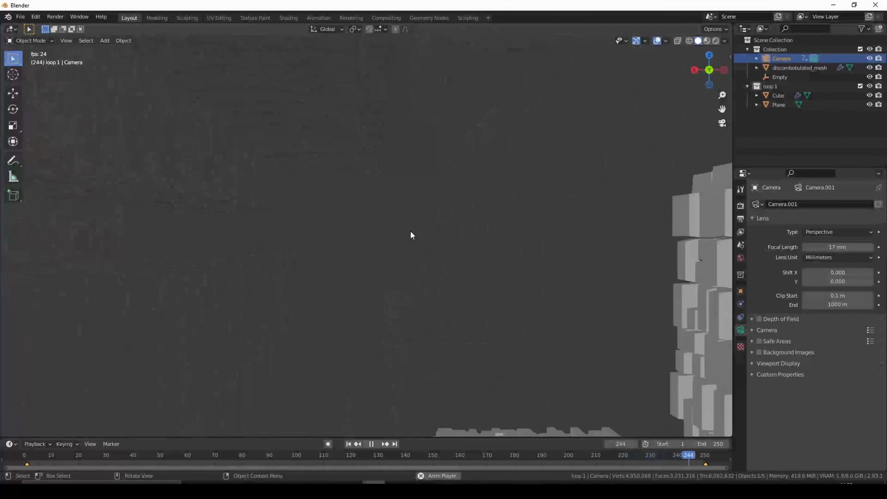
pyautogui.press('space')
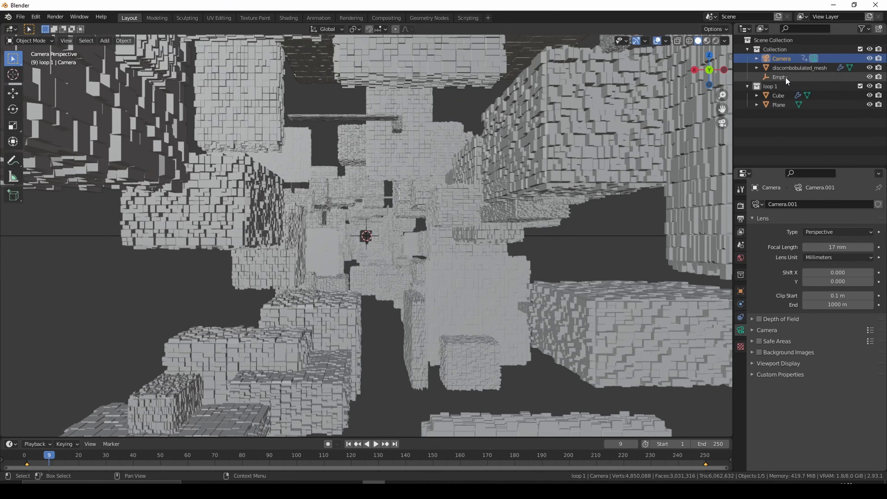
# - Turn the viewport display of the Cube's Array modifier back on and hide the viewport overlays
pyautogui.click(779, 97)
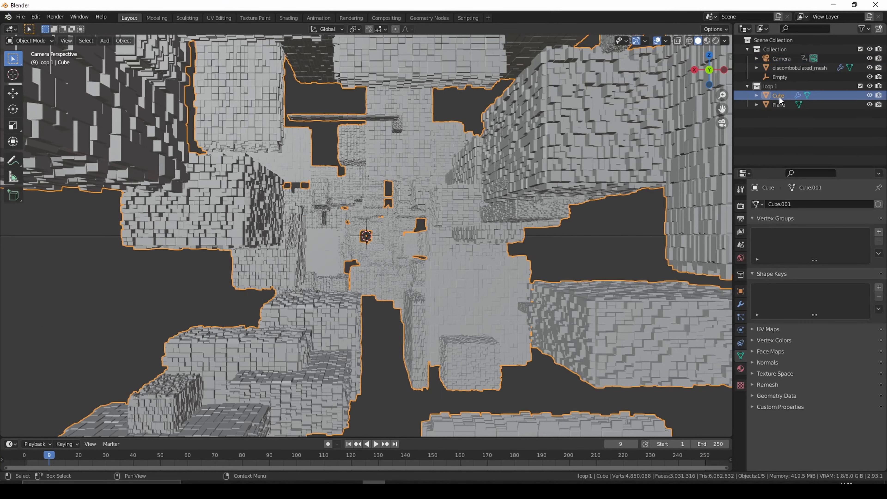
pyautogui.click(740, 303)
pyautogui.scroll(-2, 831, 327)
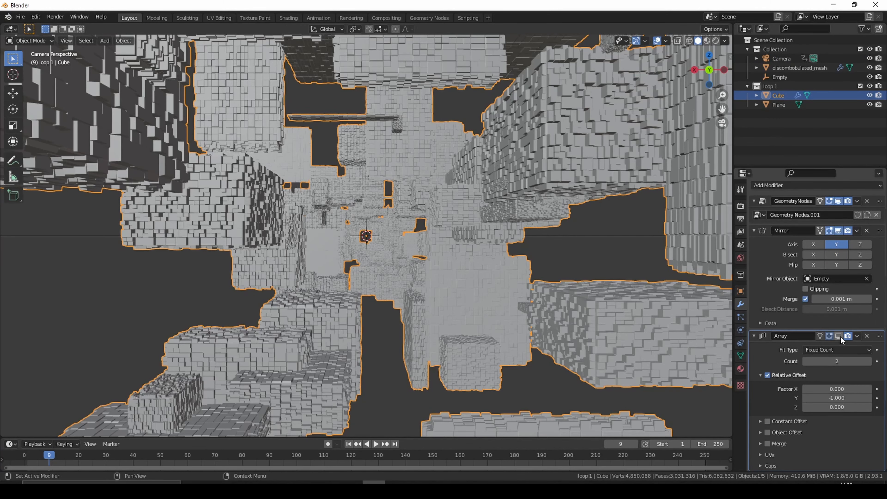
pyautogui.click(838, 336)
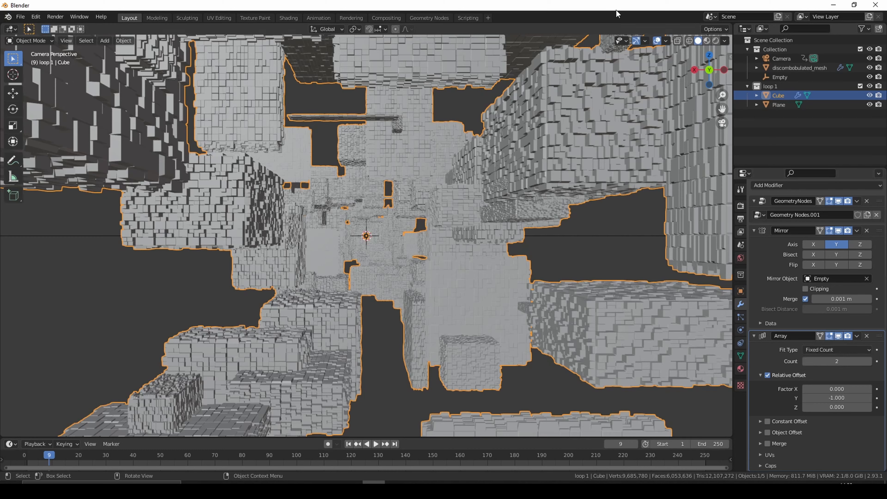
pyautogui.click(658, 41)
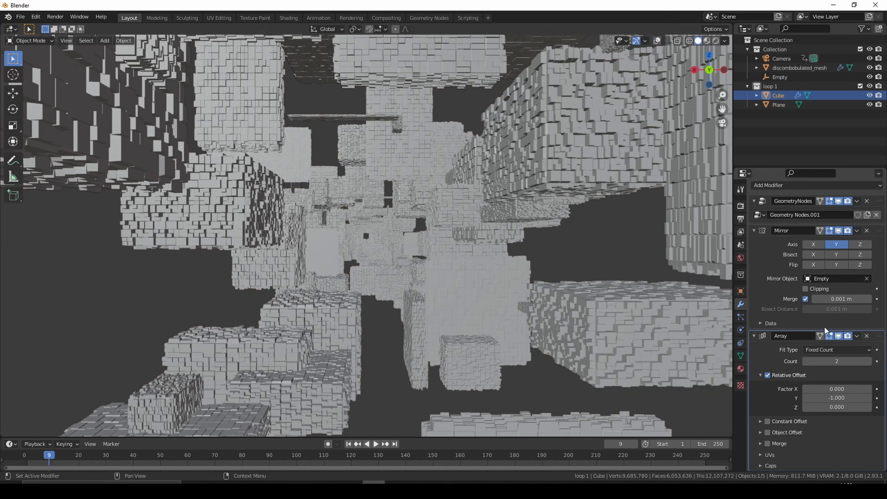
# - Increase the Array's count to 7 and check the extended tunnel in playback and from outside
pyautogui.click(868, 361)
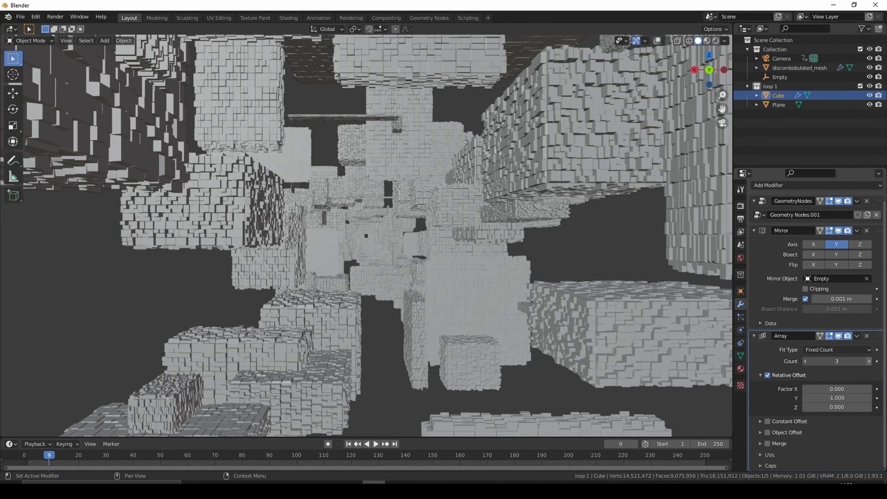
pyautogui.click(869, 362)
pyautogui.press('space')
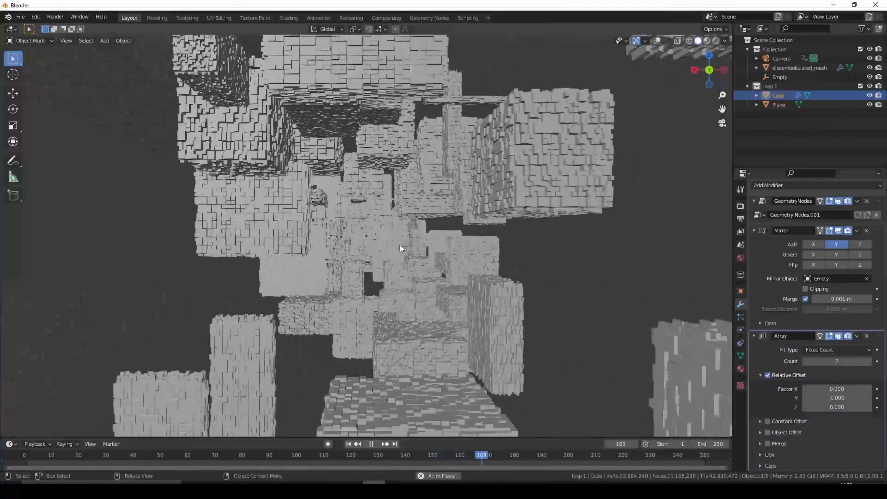
pyautogui.press('space')
pyautogui.scroll(-5, 400, 244)
pyautogui.moveTo(468, 202); pyautogui.dragTo(441, 226, button='middle')
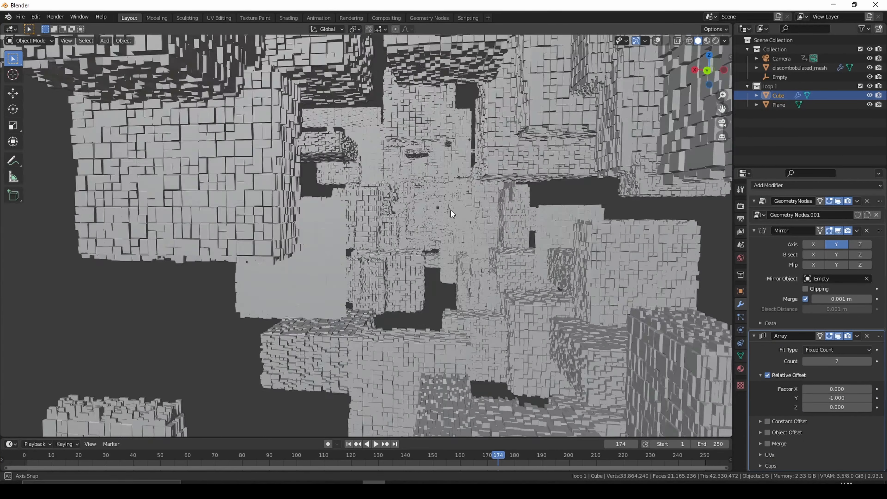
pyautogui.scroll(-10, 443, 223)
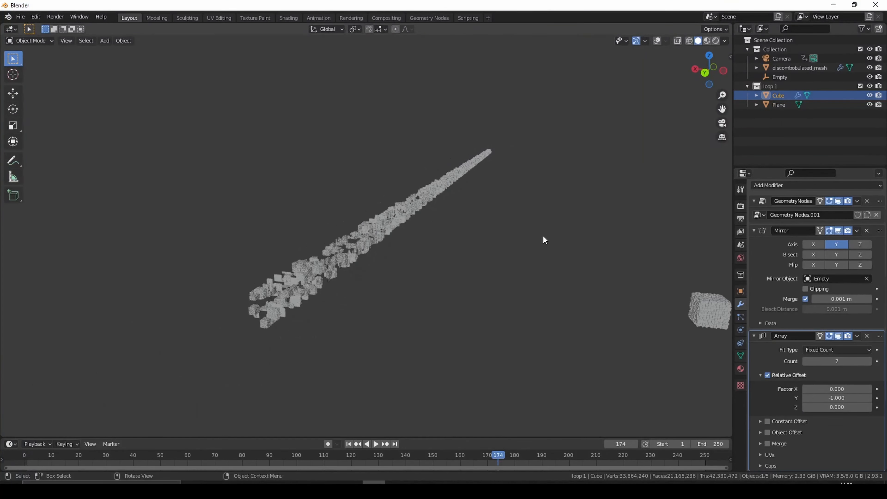
# - In the Shading workspace, create a new material for the Cube and set its Metallic value to 1
pyautogui.click(712, 309)
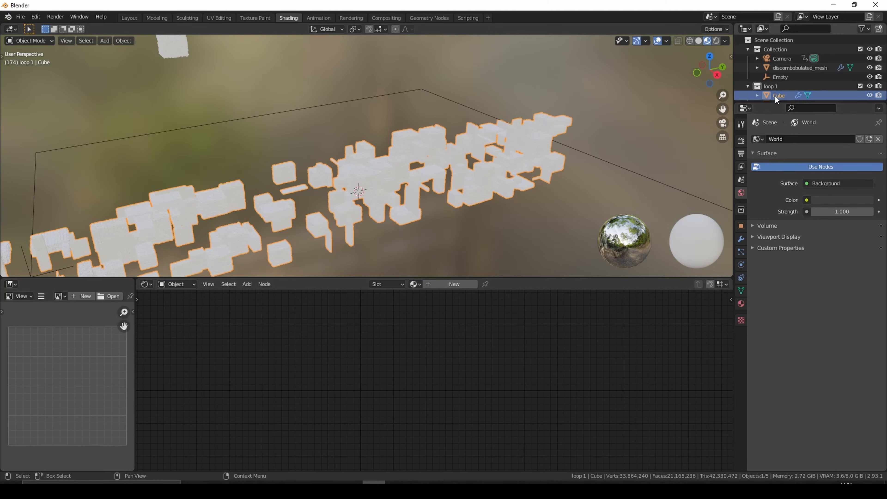
pyautogui.click(452, 287)
pyautogui.click(394, 357)
pyautogui.write('1')
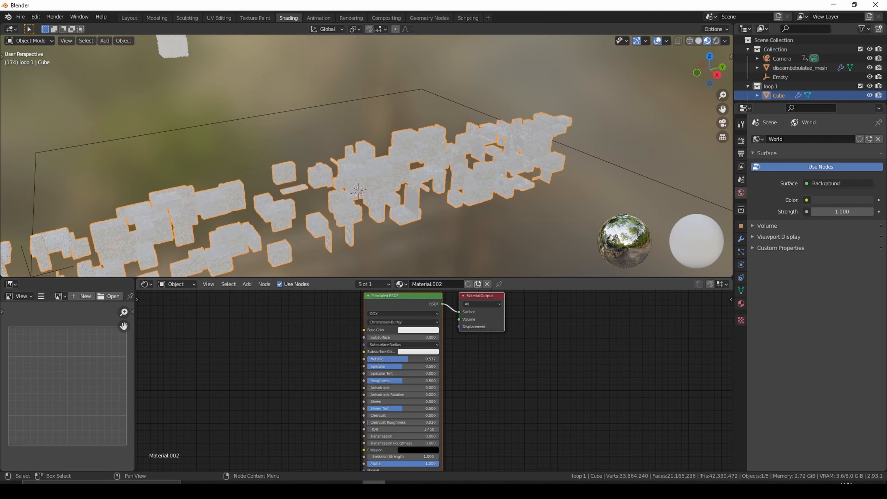
pyautogui.press('Return')
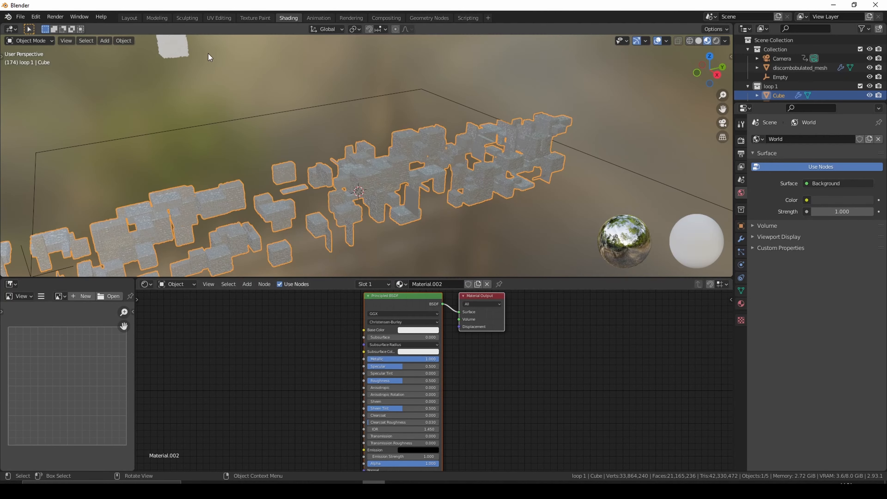
# - Switch the Shading workspace's viewport to the active camera's view
pyautogui.click(60, 41)
pyautogui.moveTo(91, 133)
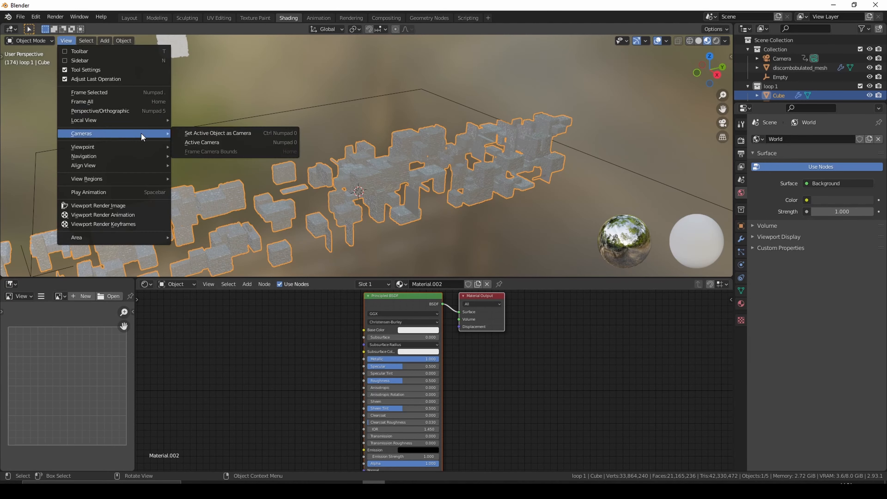
pyautogui.click(205, 141)
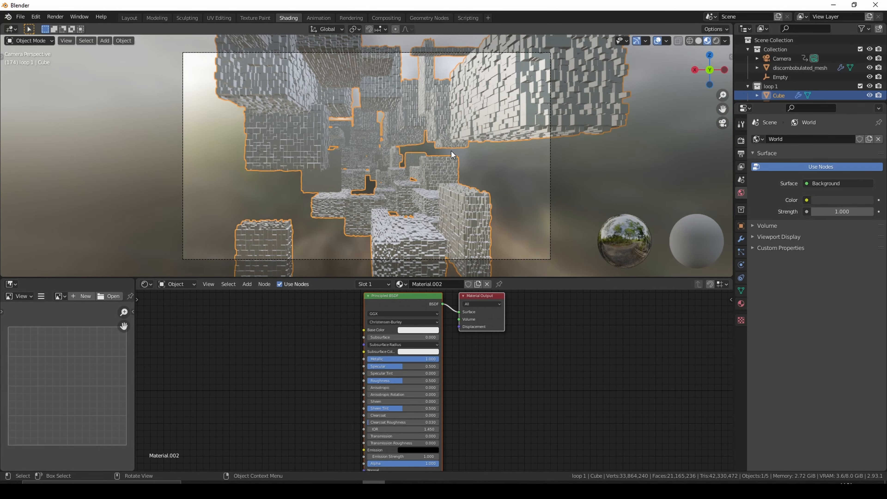
# - Add a ColorRamp node to the left of the Principled BSDF in the material's node tree
pyautogui.moveTo(487, 368); pyautogui.dragTo(619, 362, button='middle')
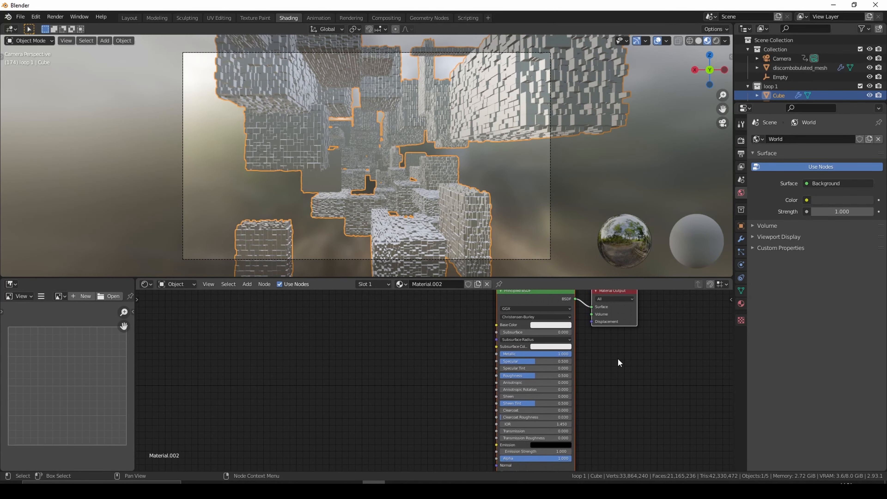
pyautogui.hotkey('shift', 'a')
pyautogui.click(355, 353)
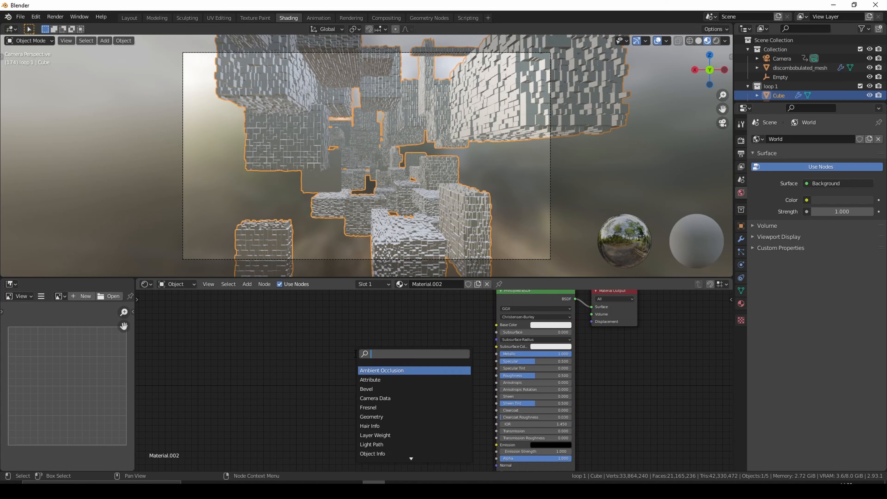
pyautogui.write('colo')
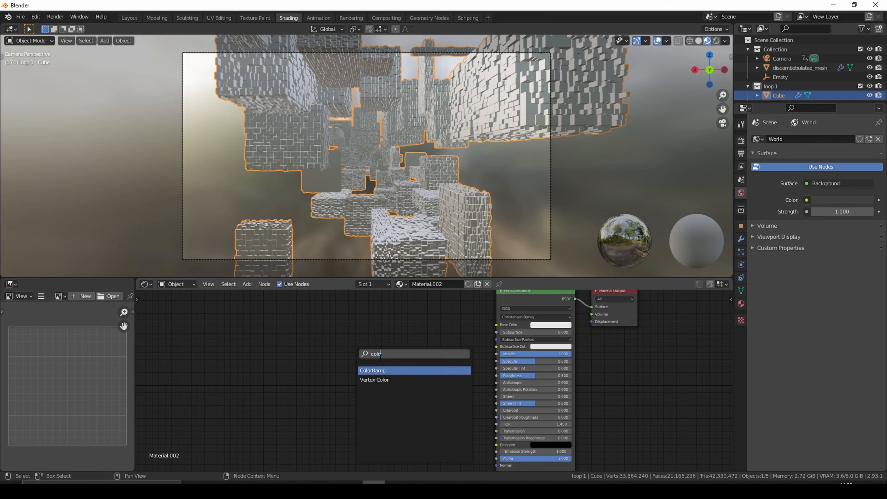
pyautogui.click(384, 371)
pyautogui.click(388, 341)
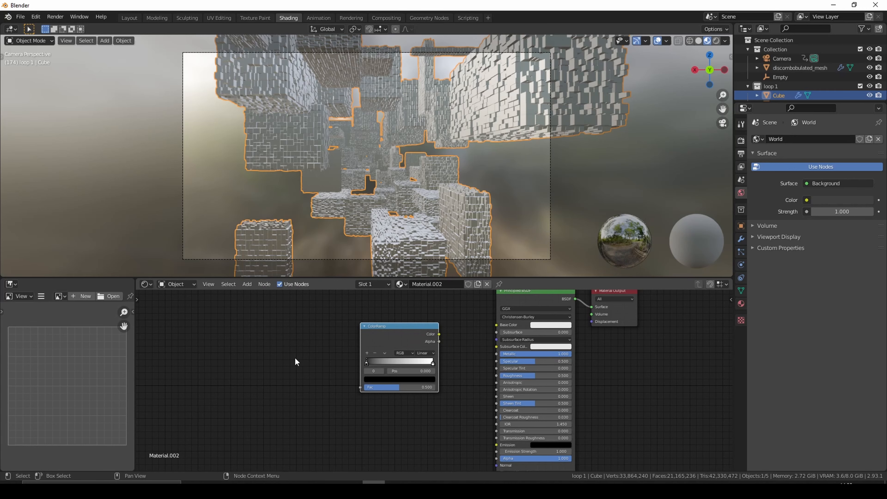
# - Start adding another node to the left of the ColorRamp
pyautogui.hotkey('shift', 'a')
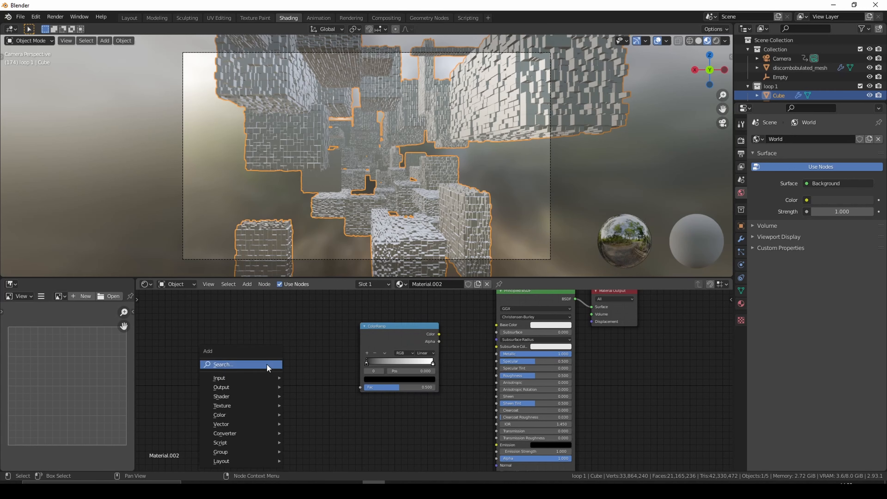